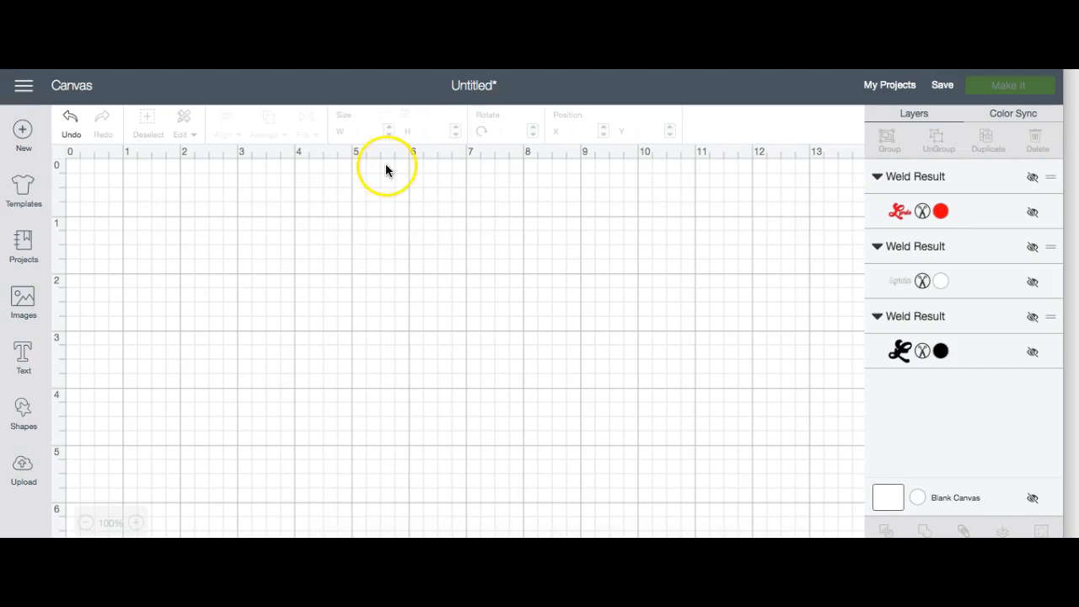
Add a text containing the letter L and set its font to Angelica
click(22, 361)
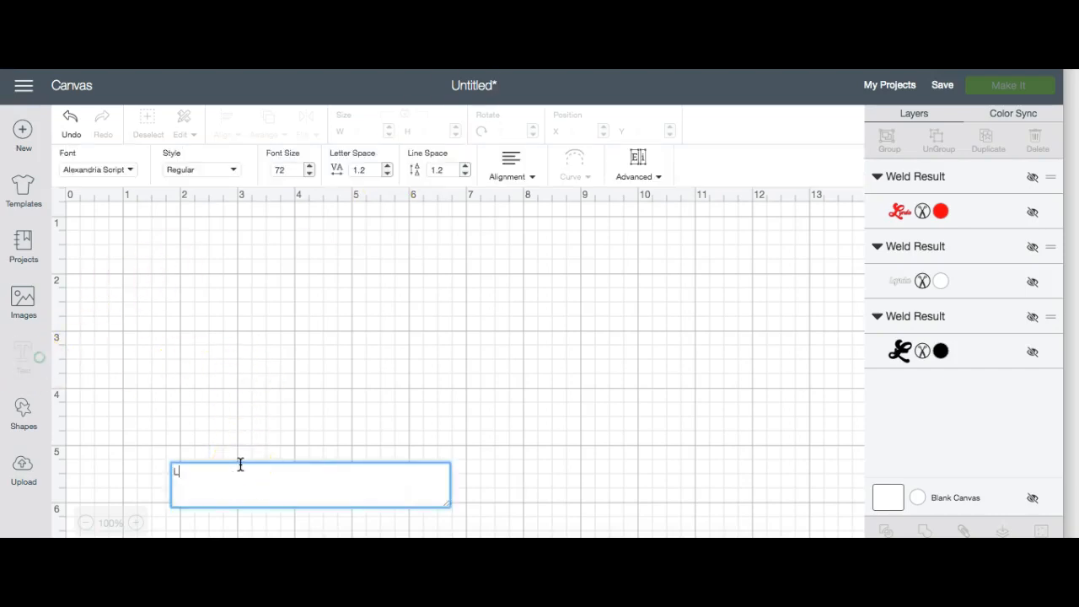
drag(205, 479, 391, 285)
click(131, 171)
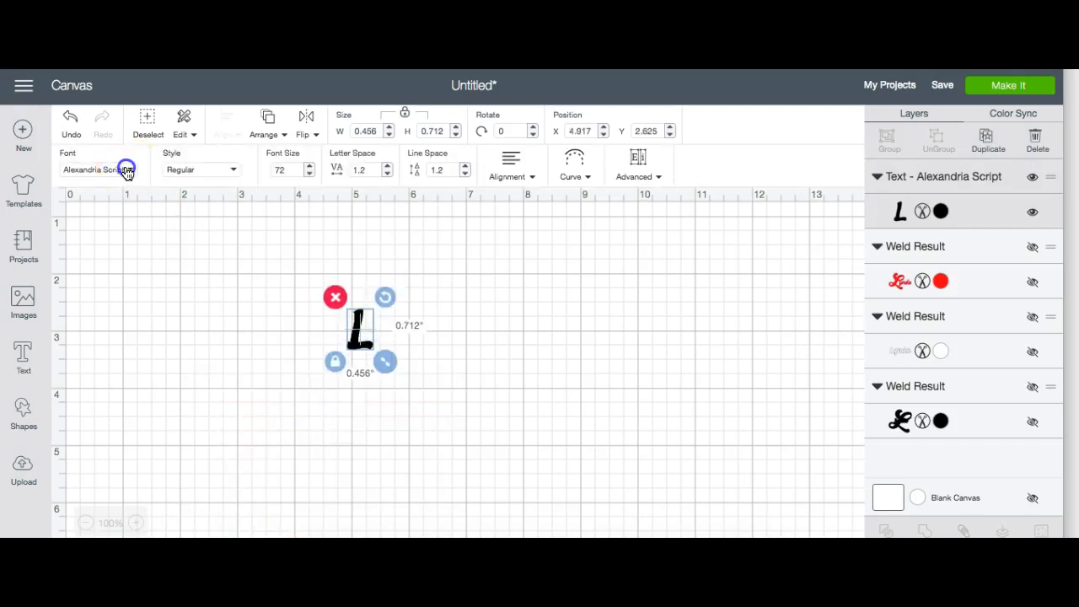
click(458, 137)
click(590, 136)
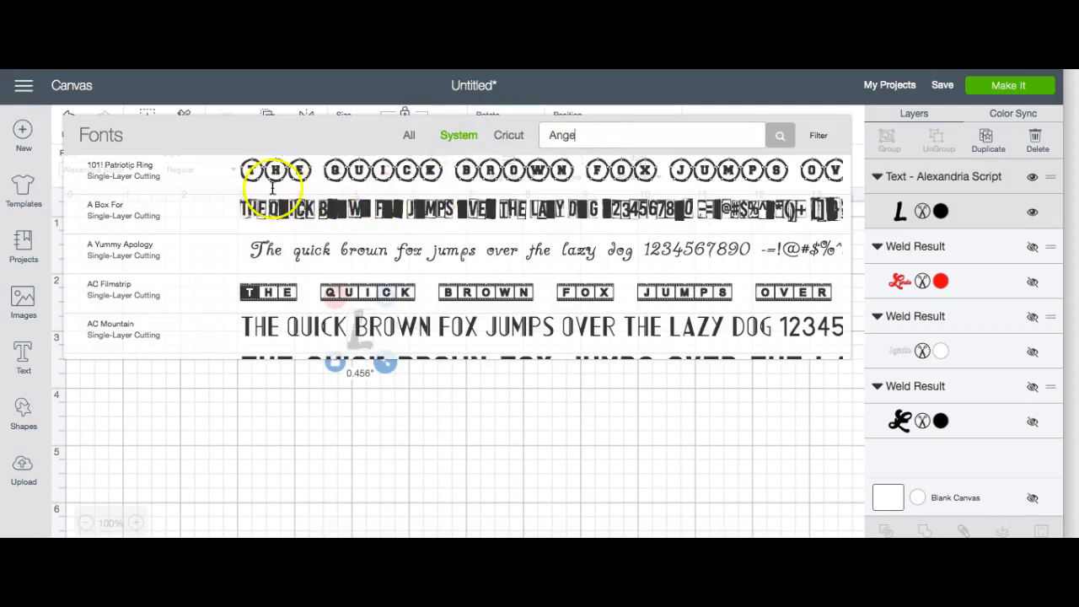
click(282, 217)
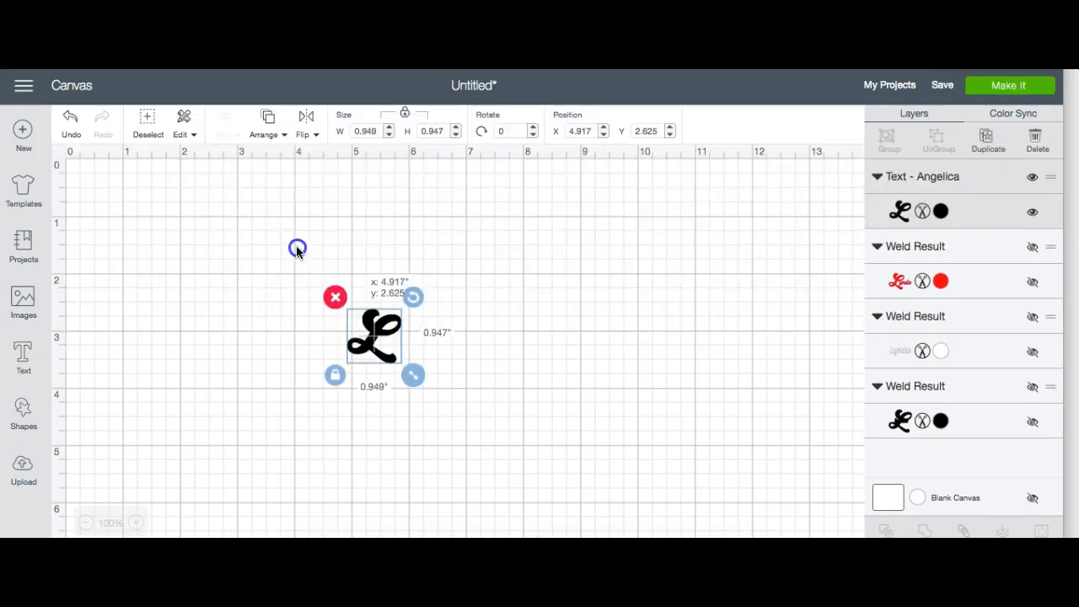
Enlarge the letter L to about 5.02 by 5.01 in and place it near the middle of the canvas
drag(283, 240, 236, 209)
drag(333, 315, 584, 463)
drag(494, 360, 536, 287)
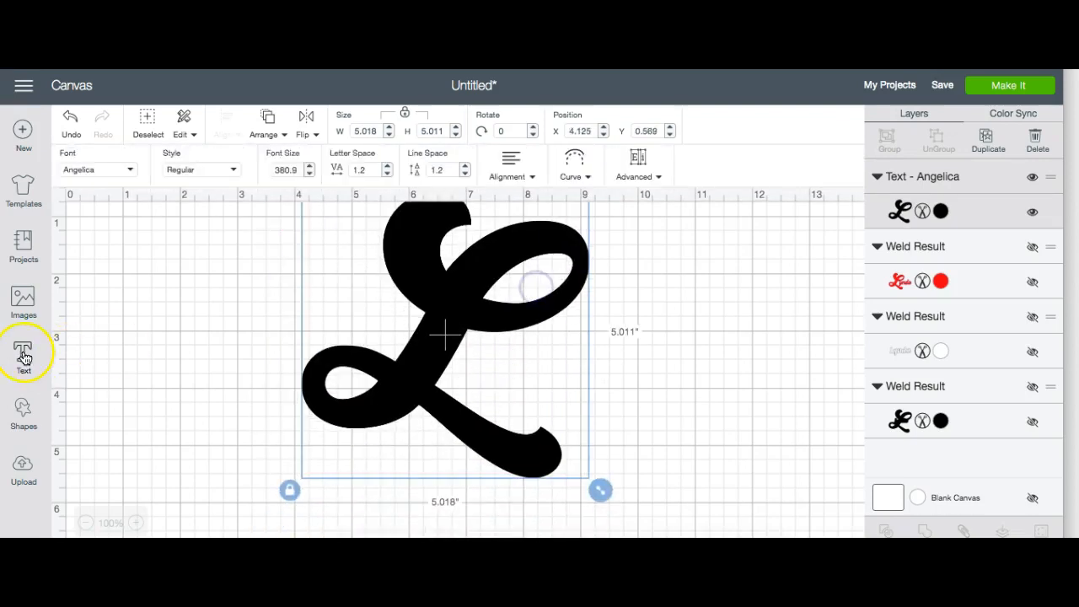
Add a second text object containing the person's first name
click(23, 355)
text(L)
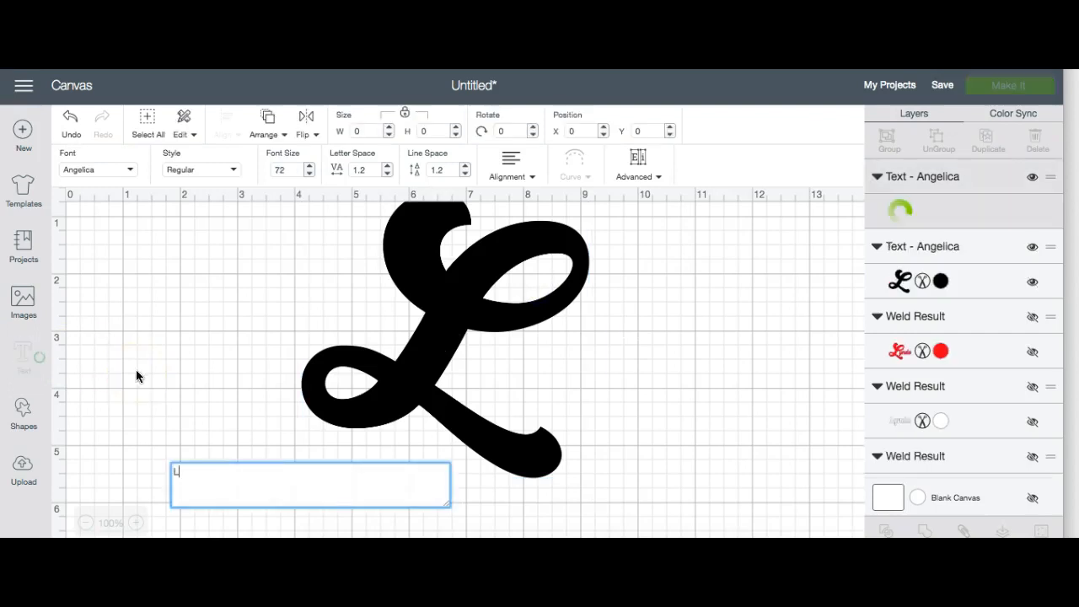
text(ynda)
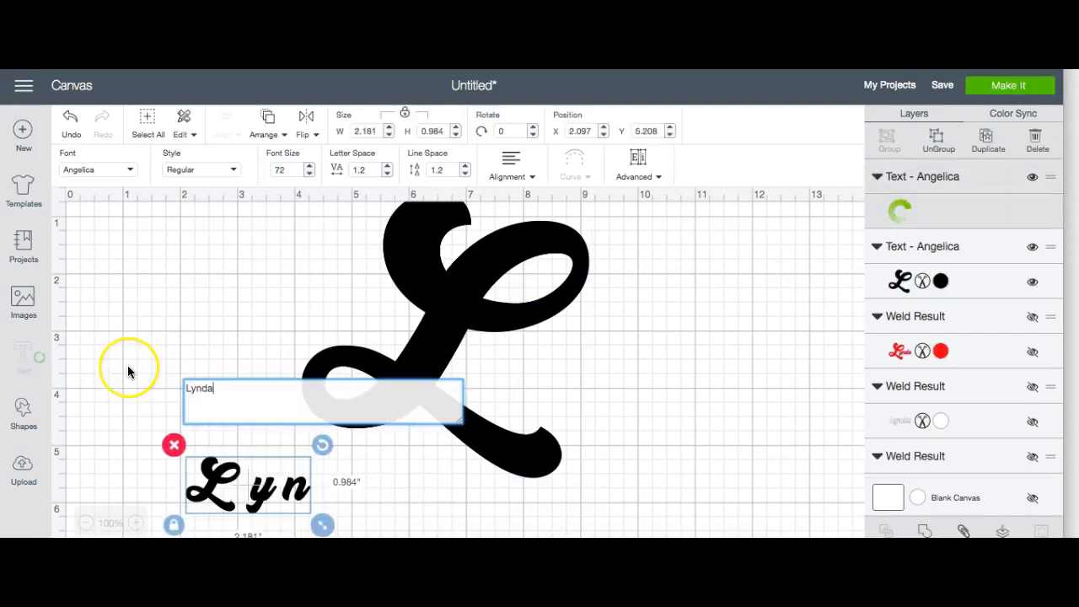
Set the name's font to Alexandria Script and move the name to the left of the large L
click(98, 170)
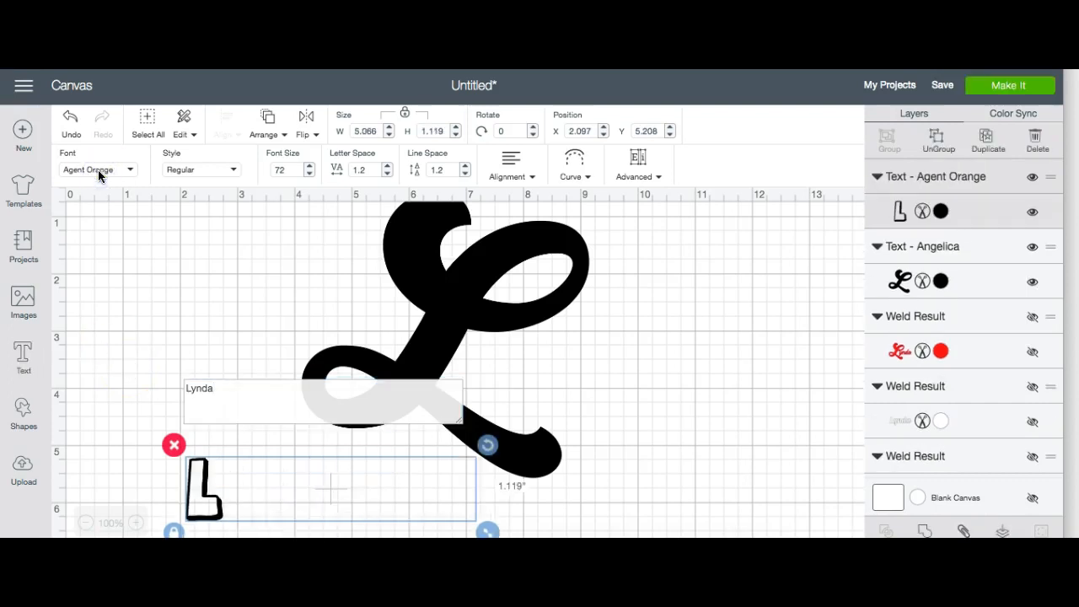
click(97, 169)
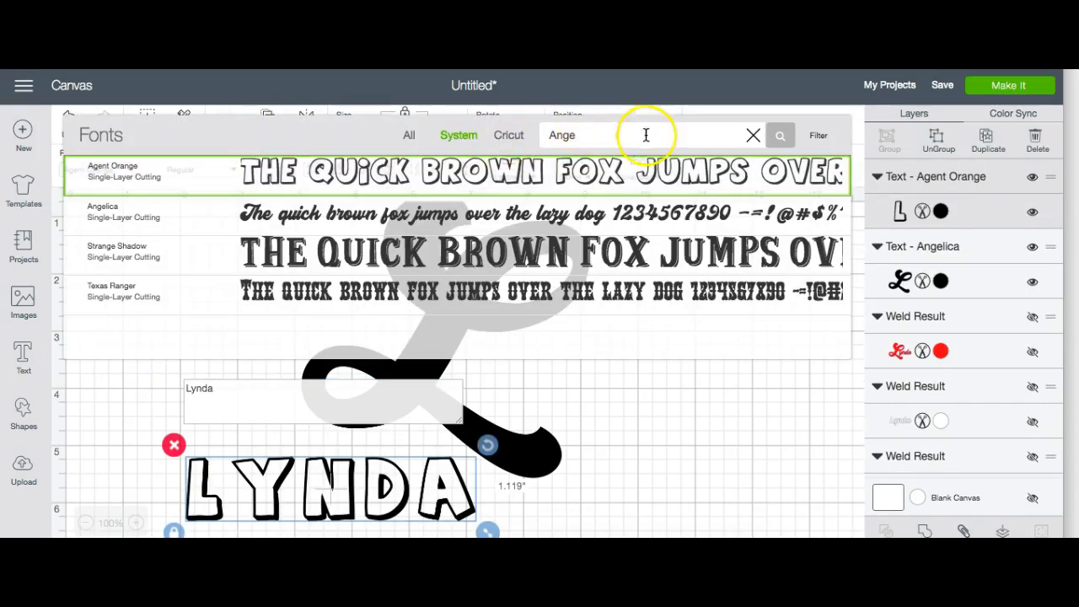
click(753, 137)
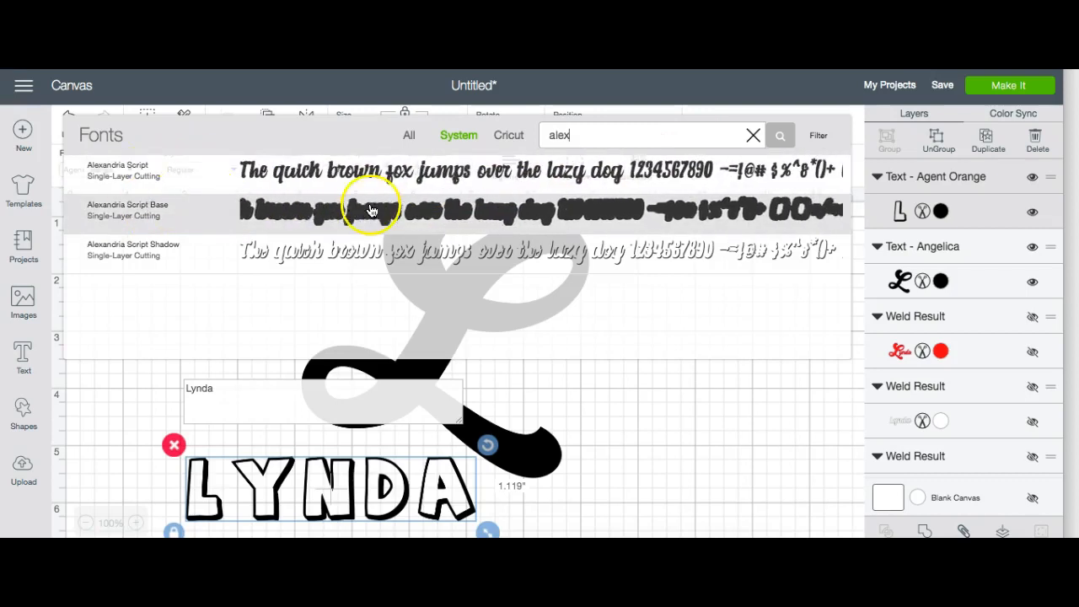
click(354, 171)
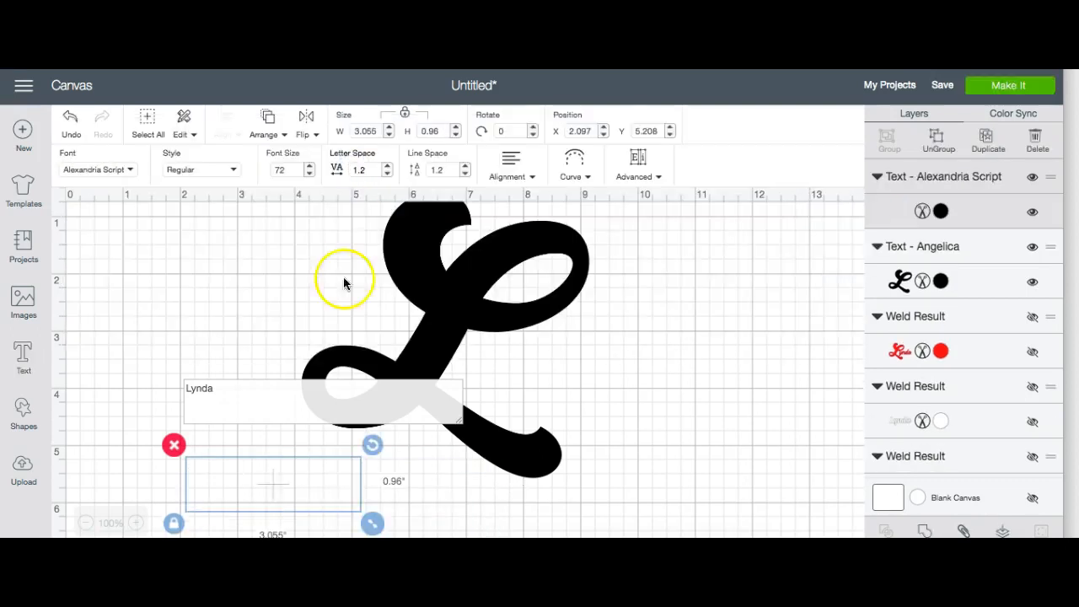
drag(275, 499, 220, 345)
drag(282, 493, 204, 346)
Duplicate the name, set the copy's font to Alexandria Script Base, and move it to the right of the large L
click(969, 148)
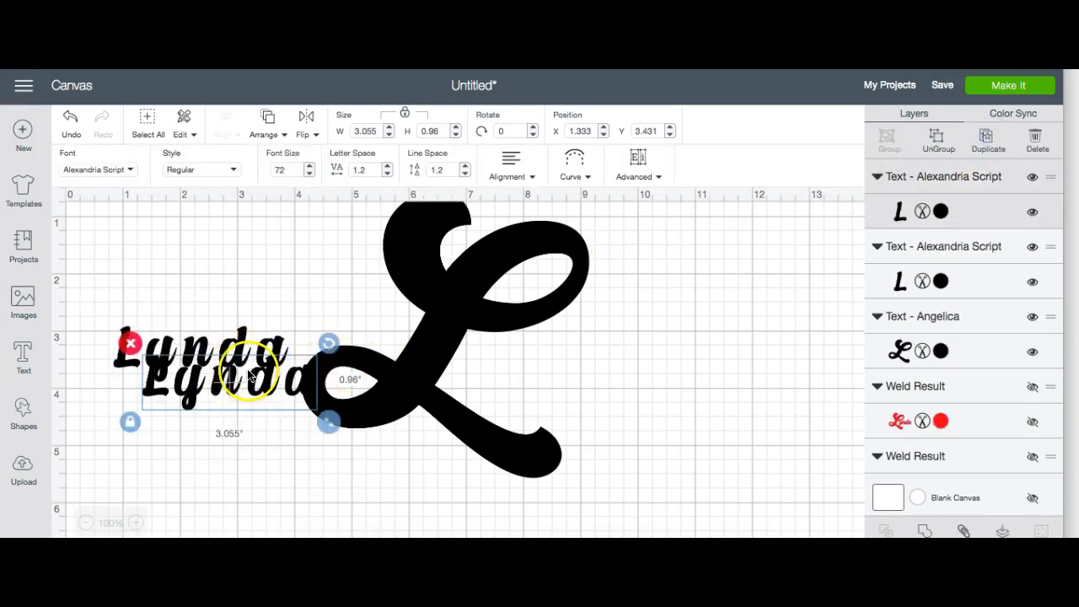
click(92, 173)
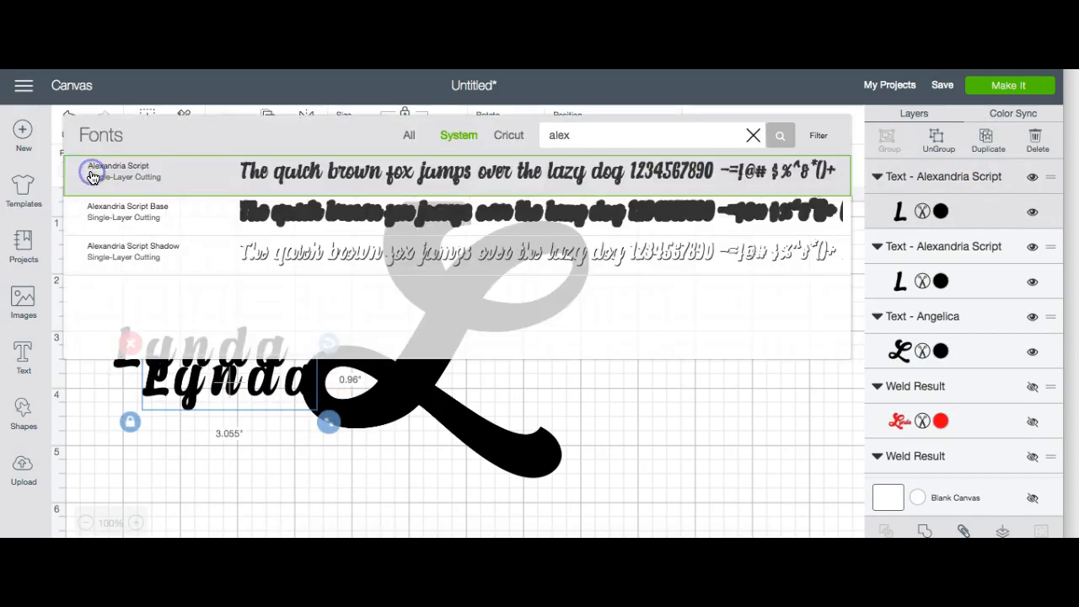
click(313, 211)
drag(261, 385, 763, 410)
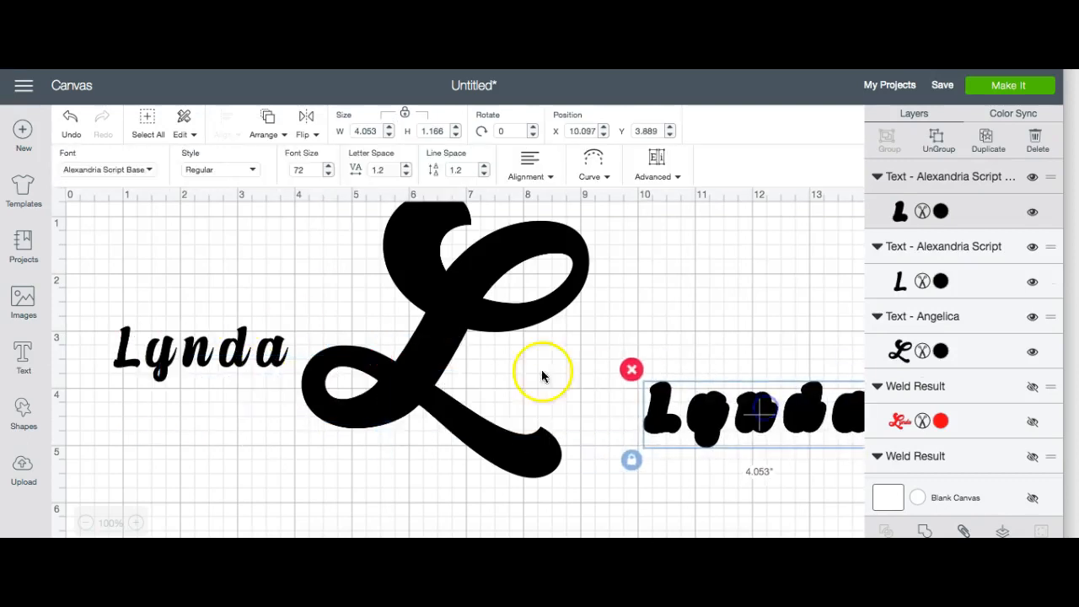
Recolor the Alexandria Script name to the Candycorn orange, #F2B31B
click(280, 353)
scroll(935, 240, down, 2)
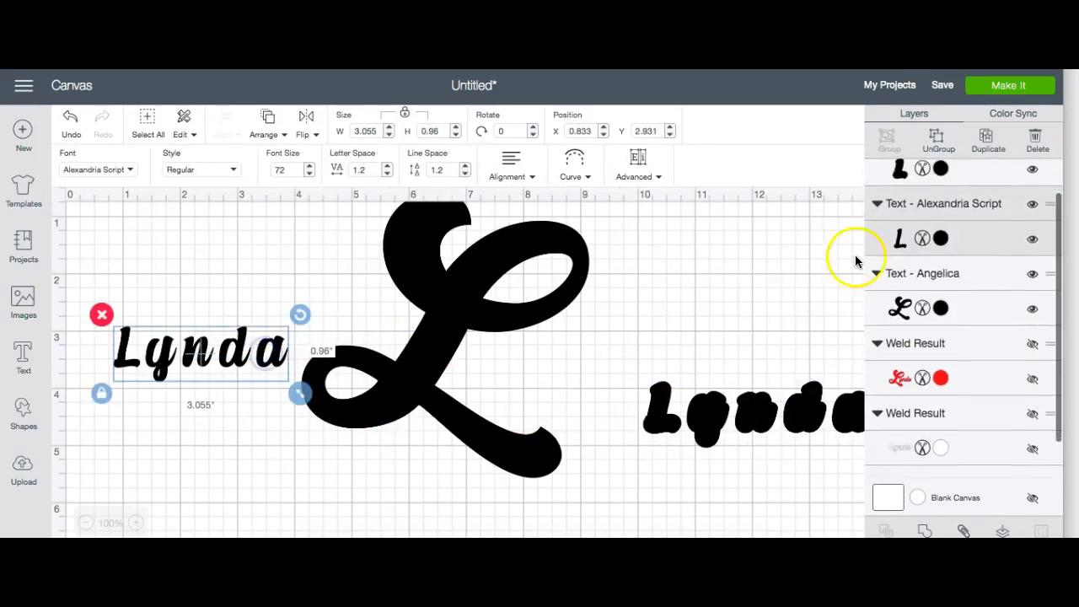
click(938, 237)
click(703, 377)
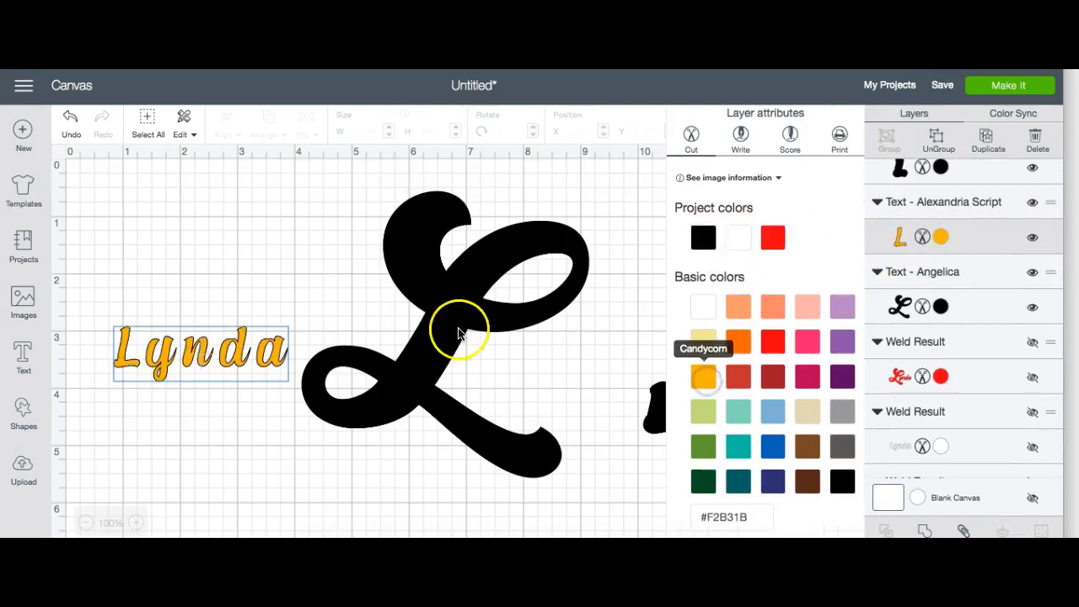
Tighten the orange name's letter spacing until its letters connect
click(238, 349)
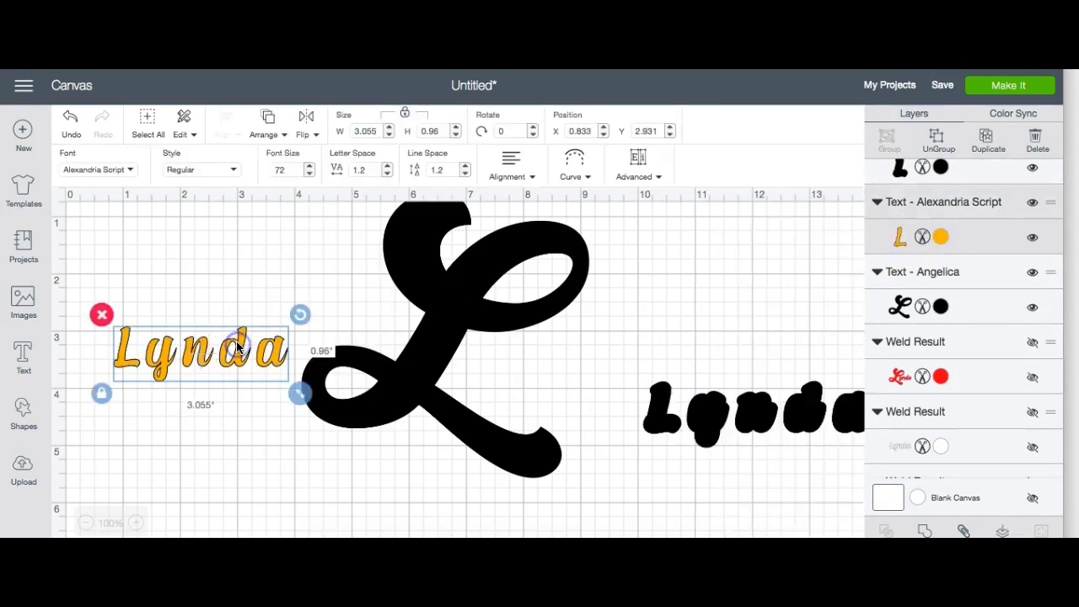
click(388, 175)
click(388, 175)
click(387, 175)
click(388, 175)
click(388, 176)
click(387, 175)
click(388, 175)
click(387, 176)
click(388, 175)
click(388, 175)
click(388, 175)
click(387, 176)
click(388, 176)
click(387, 176)
click(388, 175)
click(389, 176)
click(388, 176)
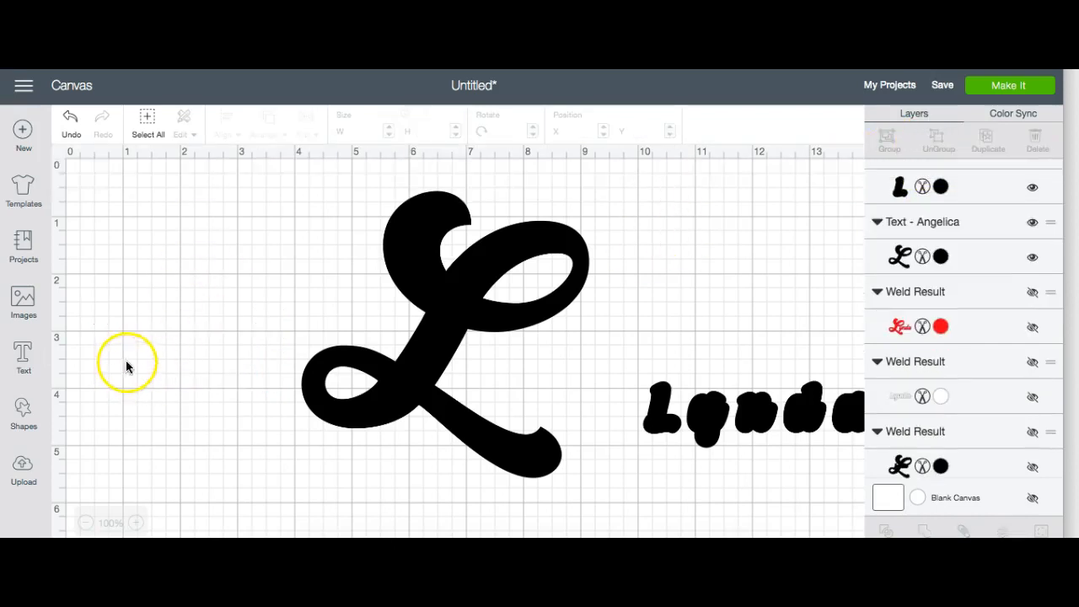
Weld the orange name's separate letters into one shape and move it to the upper left of the large L
click(128, 367)
click(222, 414)
drag(228, 378, 101, 322)
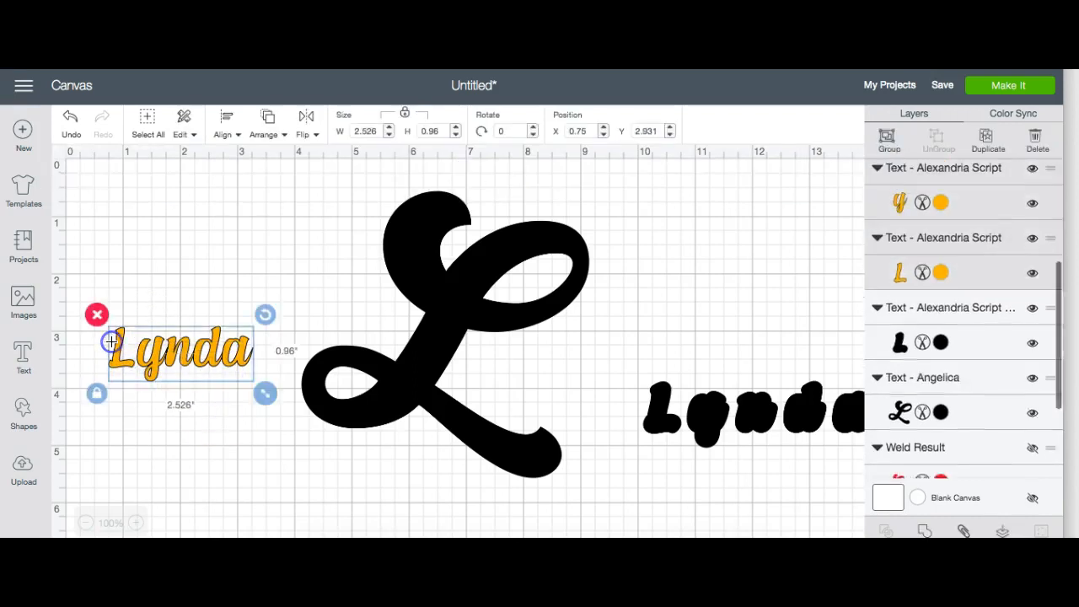
click(923, 531)
drag(237, 359, 312, 242)
Bring the black base name beside the orange one, ungroup its letters, and send the base L to the back behind the orange L
drag(691, 409, 217, 245)
click(939, 137)
click(268, 122)
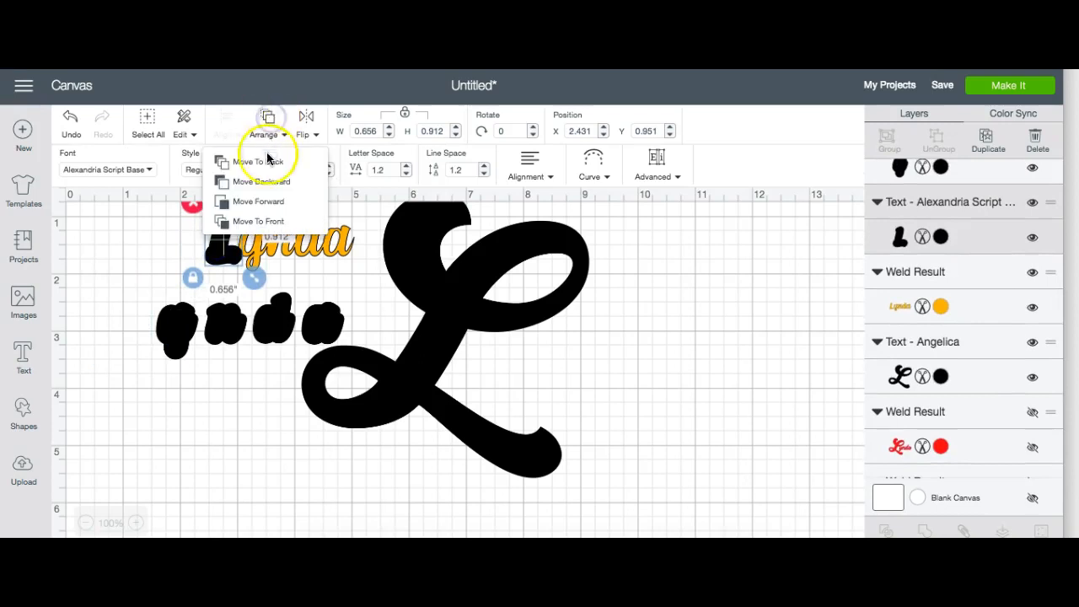
click(266, 161)
Place the black base y over the orange y and send it to the back
drag(191, 307, 254, 241)
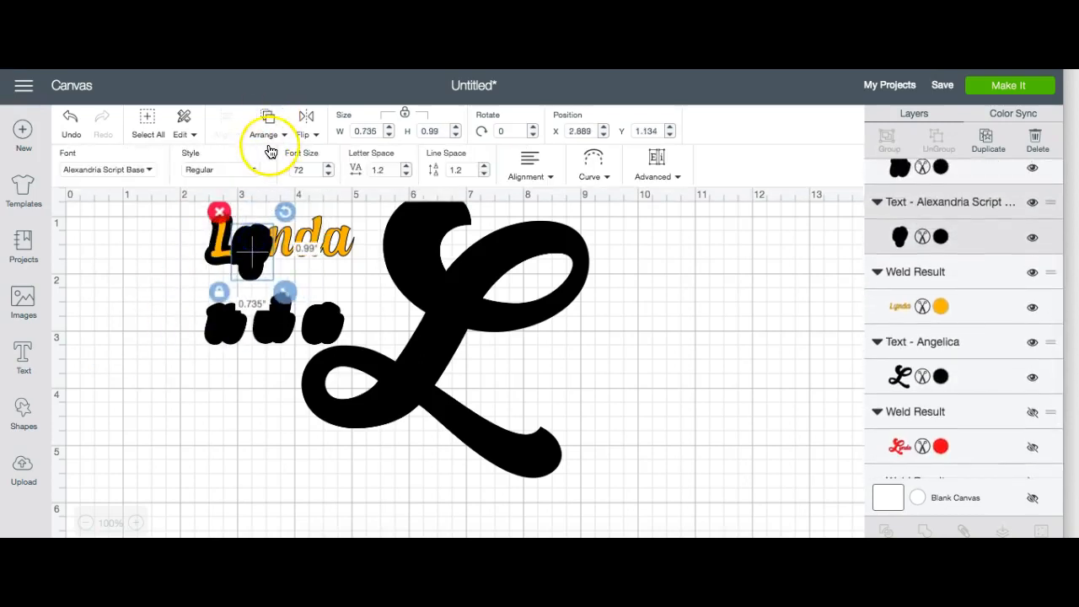
click(270, 123)
click(258, 162)
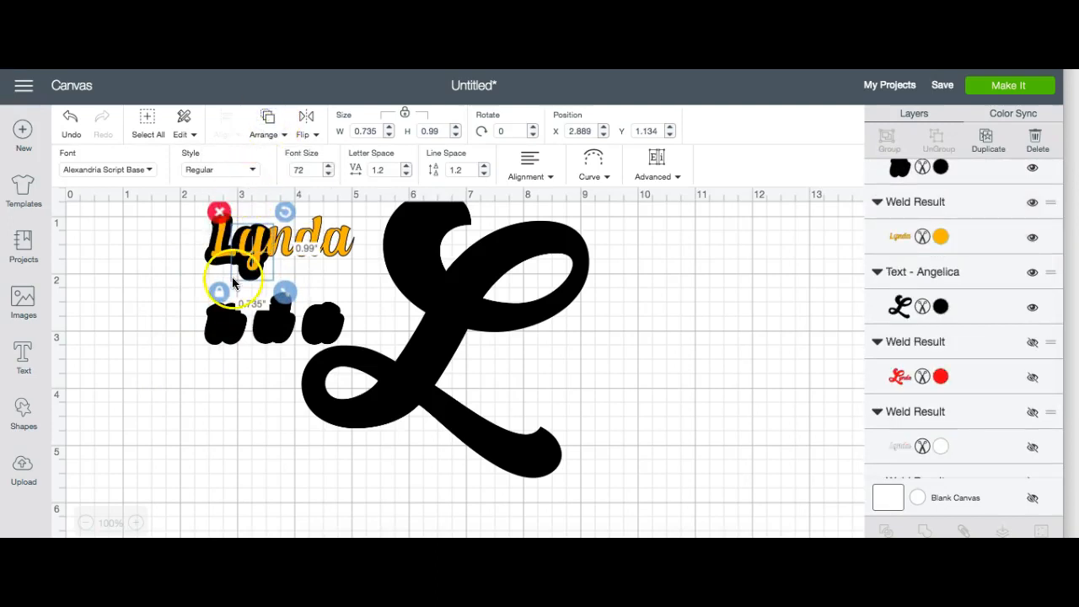
Place the black base n over the orange n and send it to the back
drag(228, 325, 287, 243)
click(269, 128)
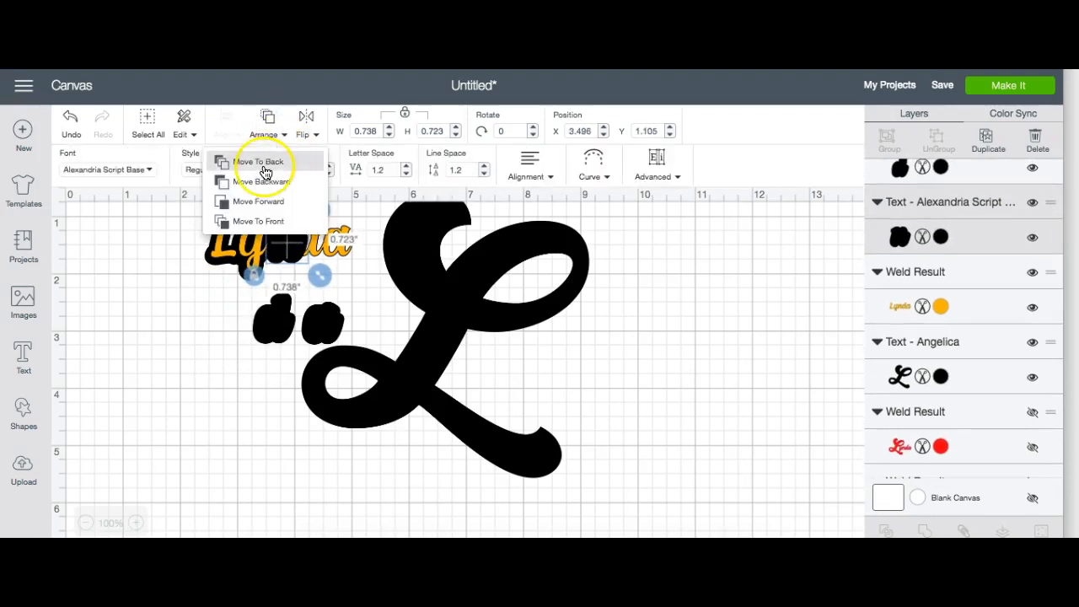
click(261, 163)
click(296, 267)
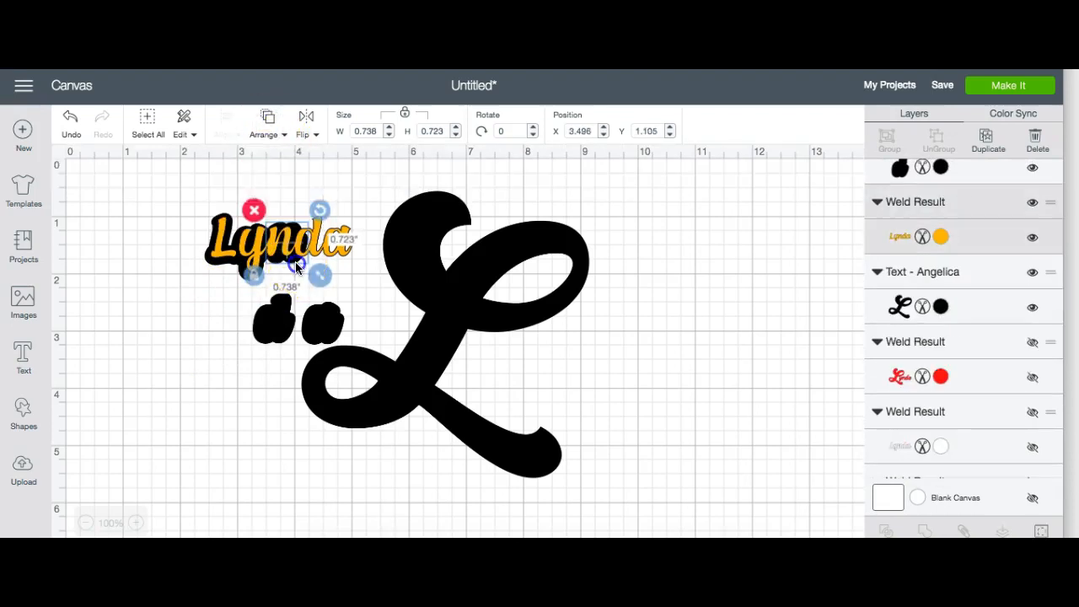
Move the large L well to the right of the name and realign the black base n behind the orange n
drag(296, 239, 343, 209)
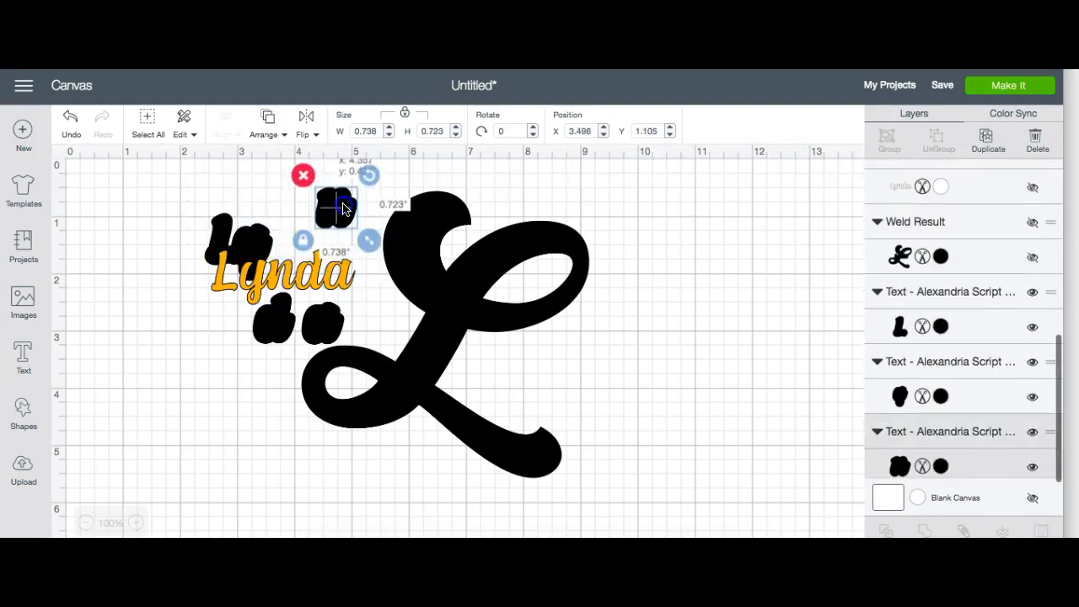
click(304, 283)
drag(299, 262, 303, 232)
click(392, 257)
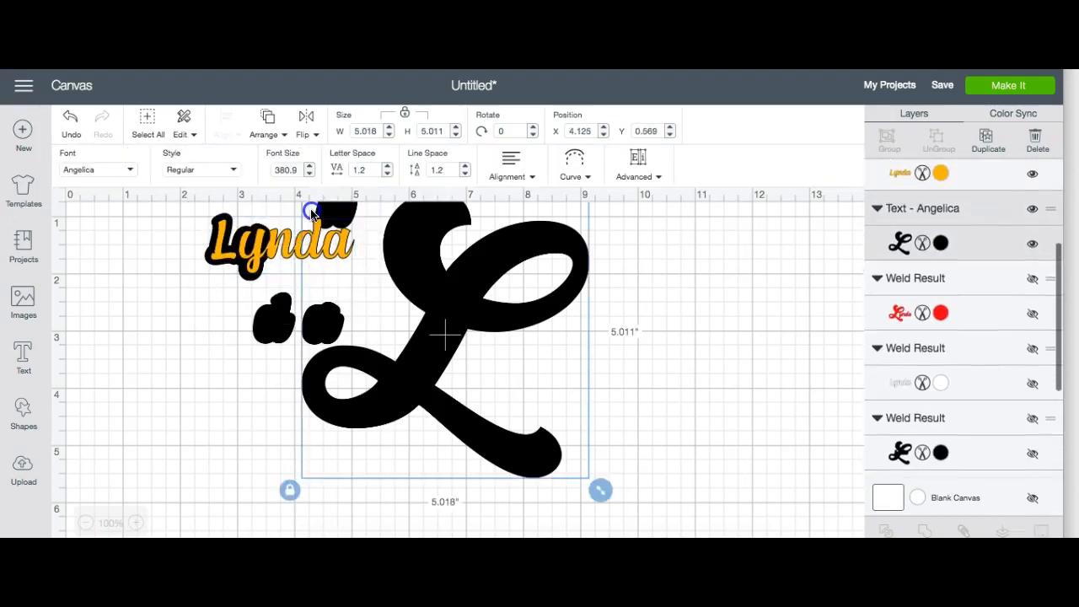
mouse_move(392, 263)
mouse_down()
mouse_move(498, 279)
mouse_move(602, 266)
mouse_up()
drag(345, 215, 290, 254)
click(376, 308)
Send the black base d to the back and place it behind the orange d
click(278, 320)
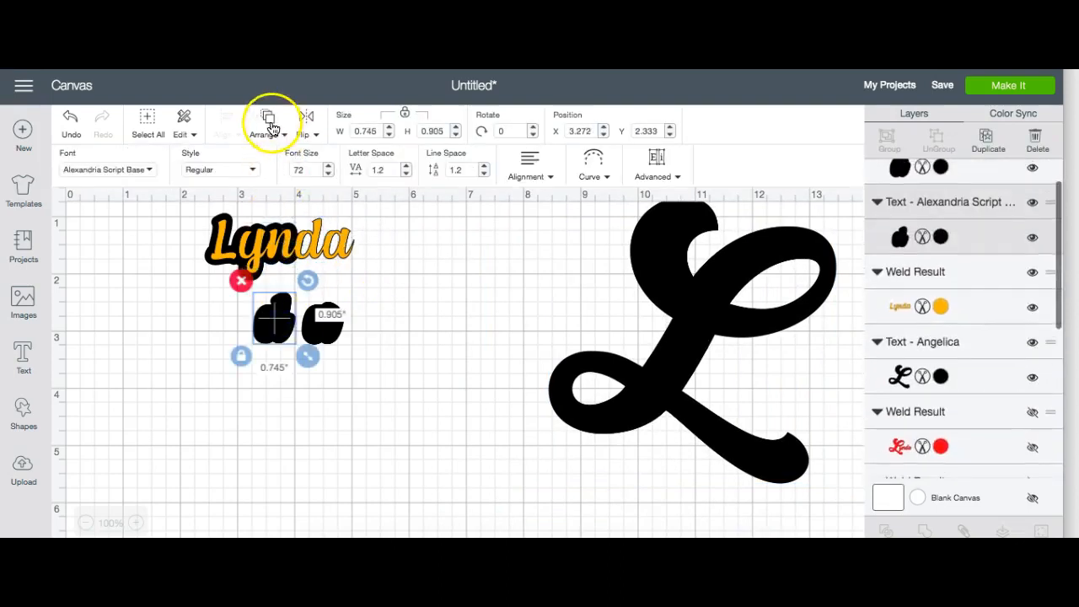
click(269, 120)
click(258, 161)
drag(278, 318, 311, 245)
Send the black base a to the back and place it behind the orange a
click(327, 333)
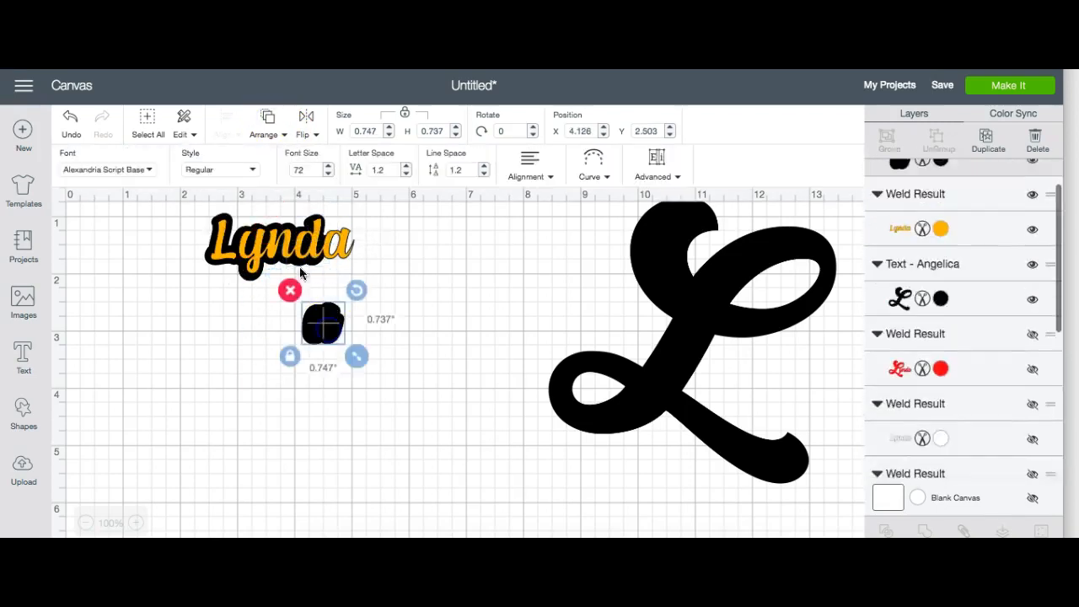
click(268, 120)
click(268, 162)
Move the orange name clear of the black base letters and weld the five base letters into one shape
drag(317, 305, 297, 390)
click(329, 309)
drag(183, 197, 390, 277)
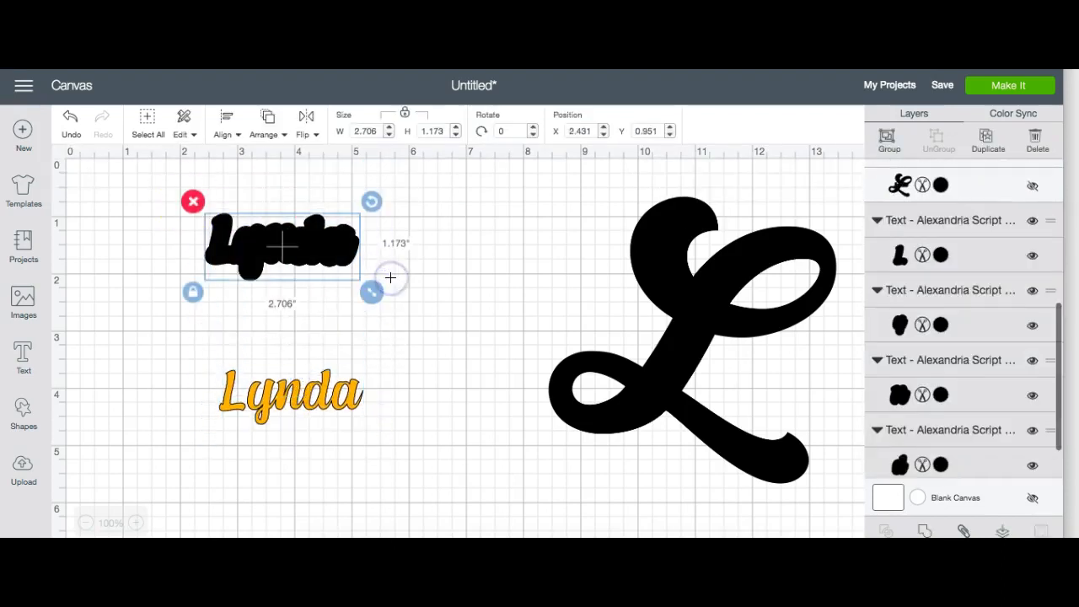
click(927, 529)
click(513, 412)
Move the orange name onto the welded black base, bring it to the front, and center it on the base
drag(335, 406, 320, 250)
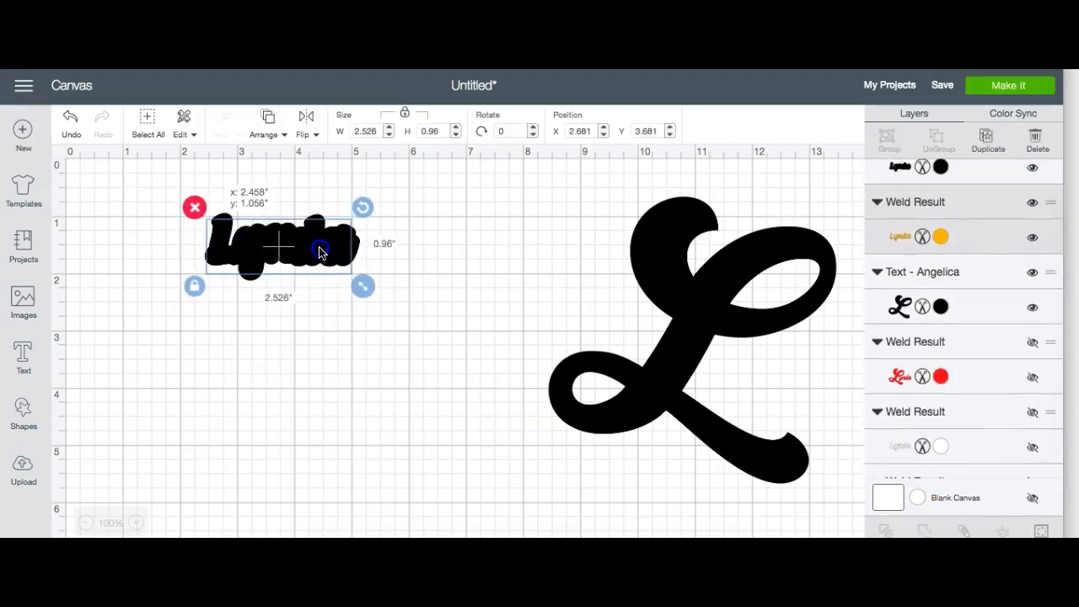
click(269, 126)
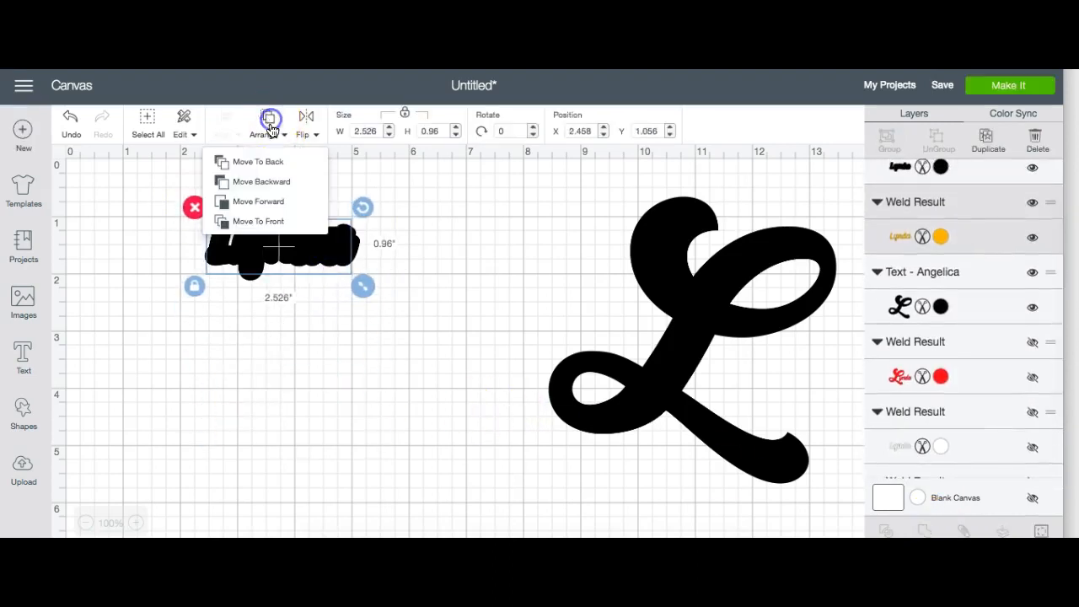
click(272, 225)
drag(300, 246, 304, 246)
click(167, 241)
Place both name layers across the middle of the large L and enlarge them until the orange name is about 3.6 in wide
drag(698, 327, 560, 340)
drag(180, 220, 375, 283)
drag(337, 241, 589, 363)
drag(646, 405, 706, 440)
click(604, 366)
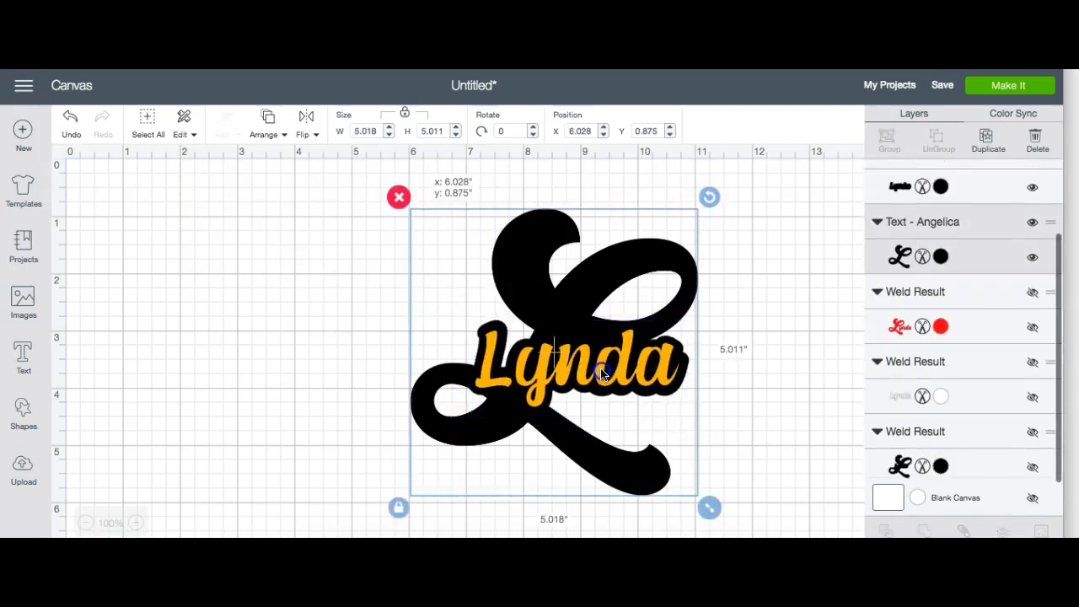
Shift the layered name left across the L and reposition the large L at about X 5.90, Y 1.18 in
click(780, 359)
mouse_move(668, 366)
mouse_down()
mouse_move(643, 366)
mouse_move(653, 378)
mouse_up()
click(679, 378)
click(677, 286)
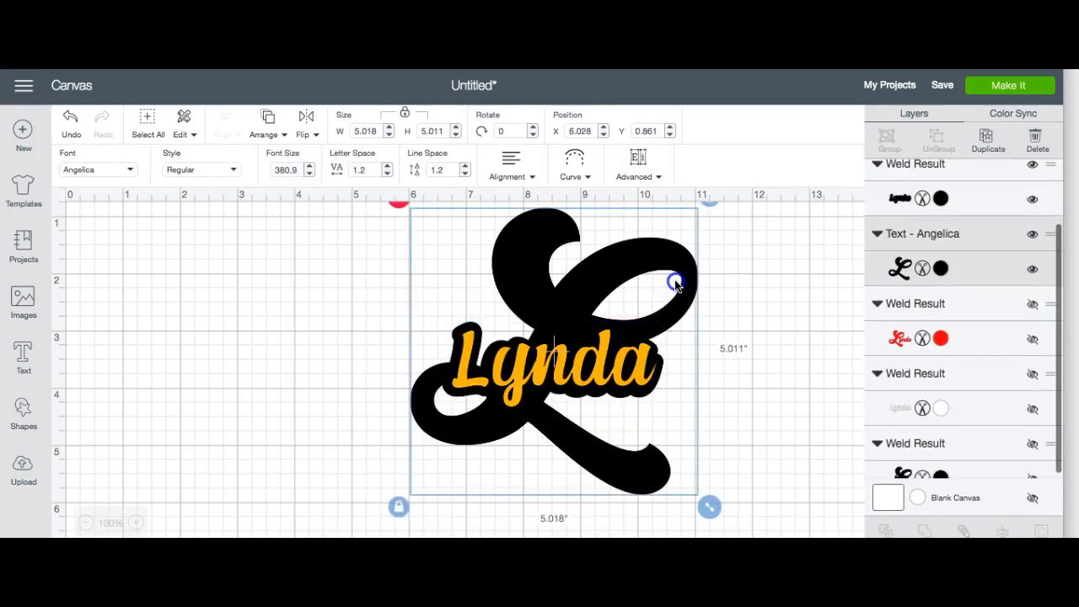
drag(675, 283, 657, 301)
click(774, 334)
click(645, 371)
Set the orange name aside and weld the black name base and large L into one shape, placed at about X 5.36, Y 0.43 in
drag(478, 366, 143, 339)
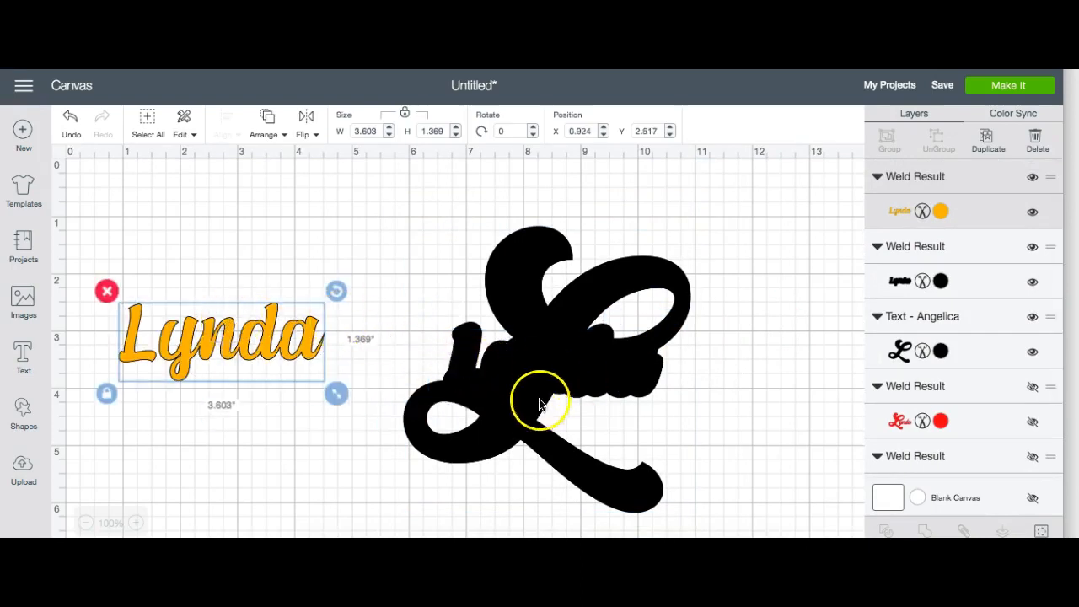
drag(445, 223, 646, 464)
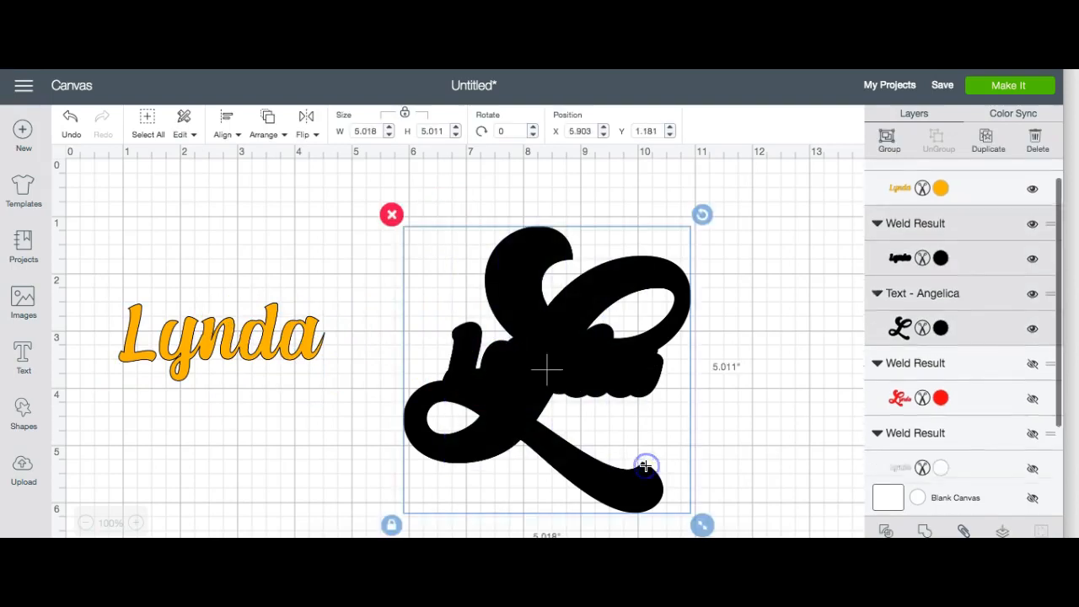
click(922, 529)
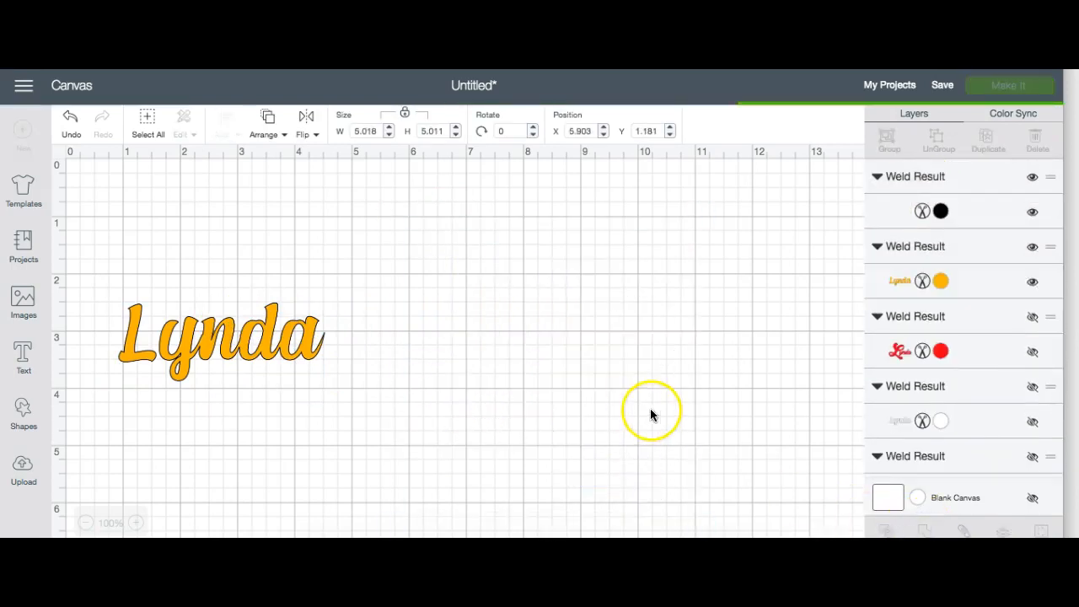
drag(581, 409, 533, 348)
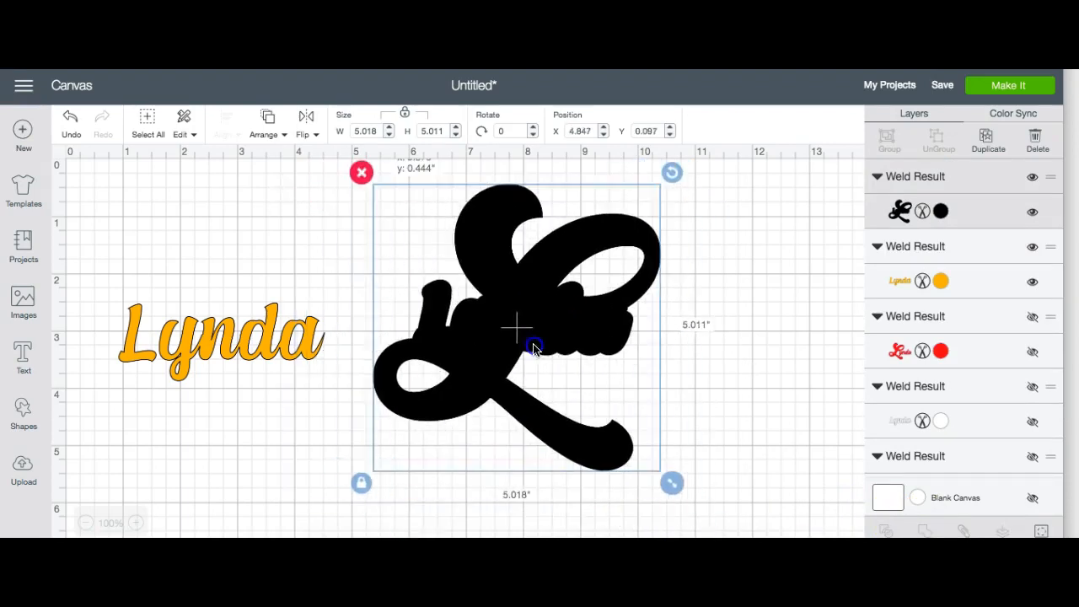
Bring the orange name to the front and center it on the name backing of the welded black L
click(313, 340)
click(266, 116)
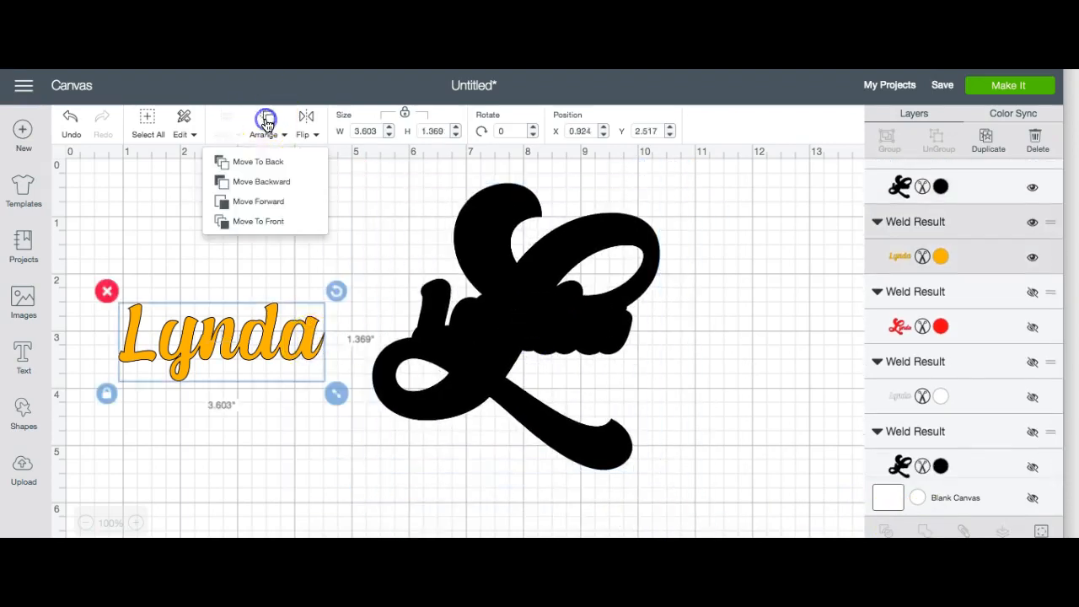
click(270, 224)
drag(255, 321, 569, 336)
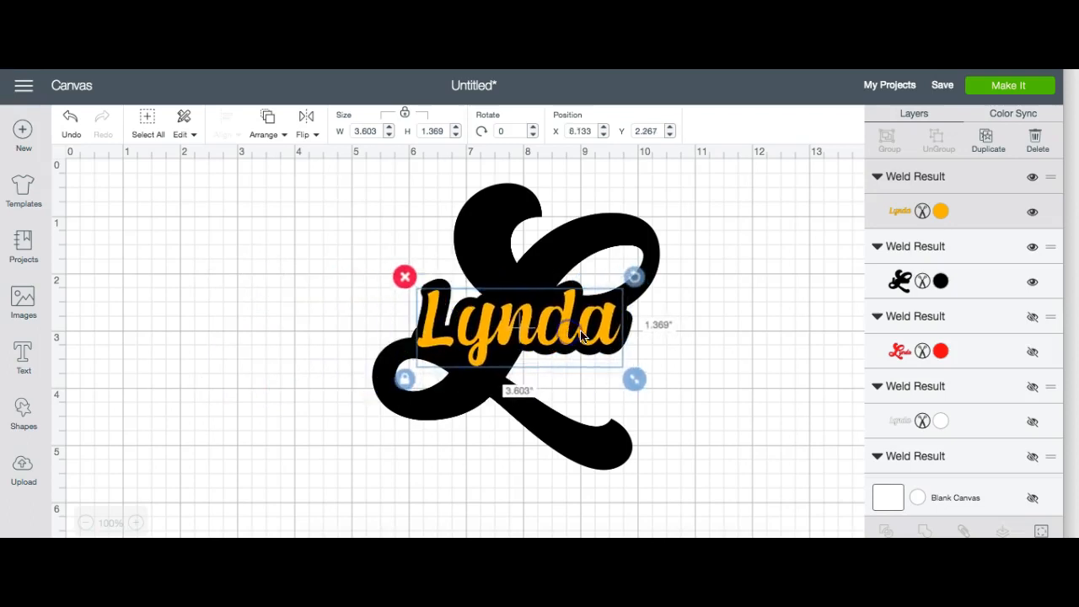
click(713, 339)
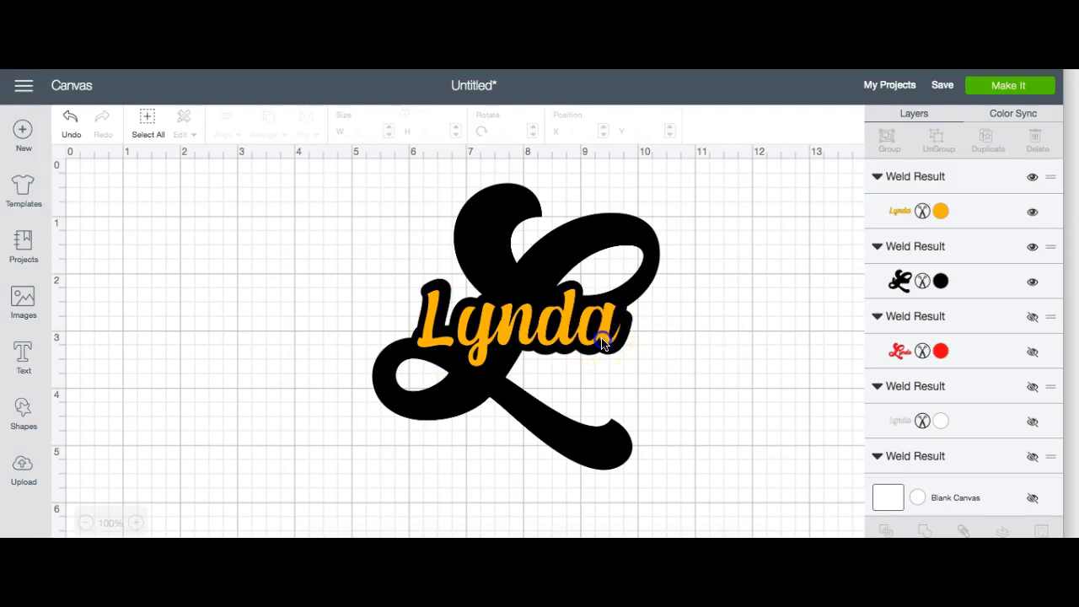
click(661, 355)
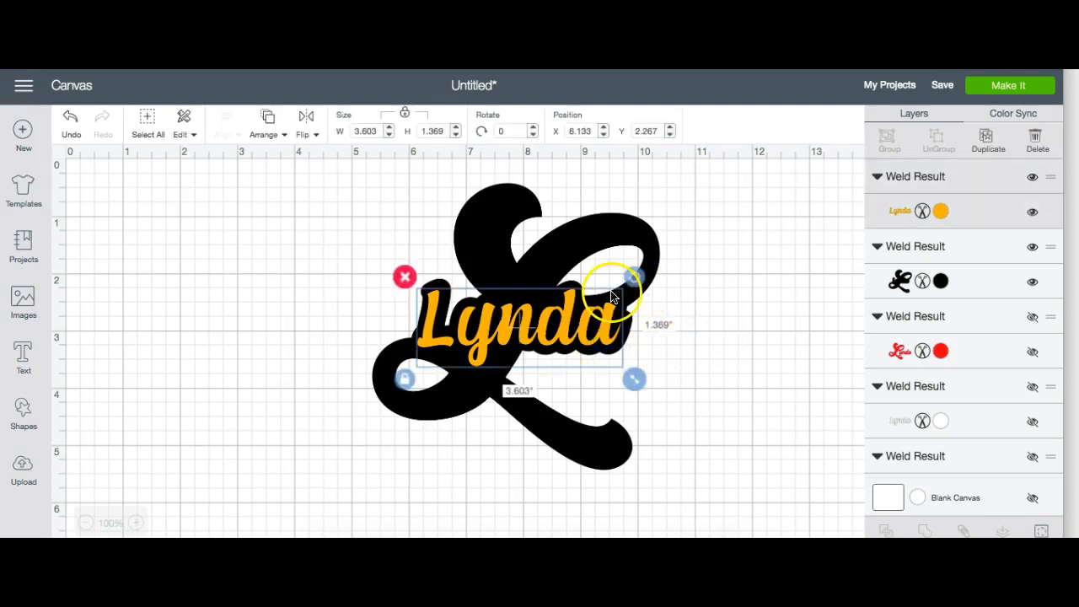
click(703, 312)
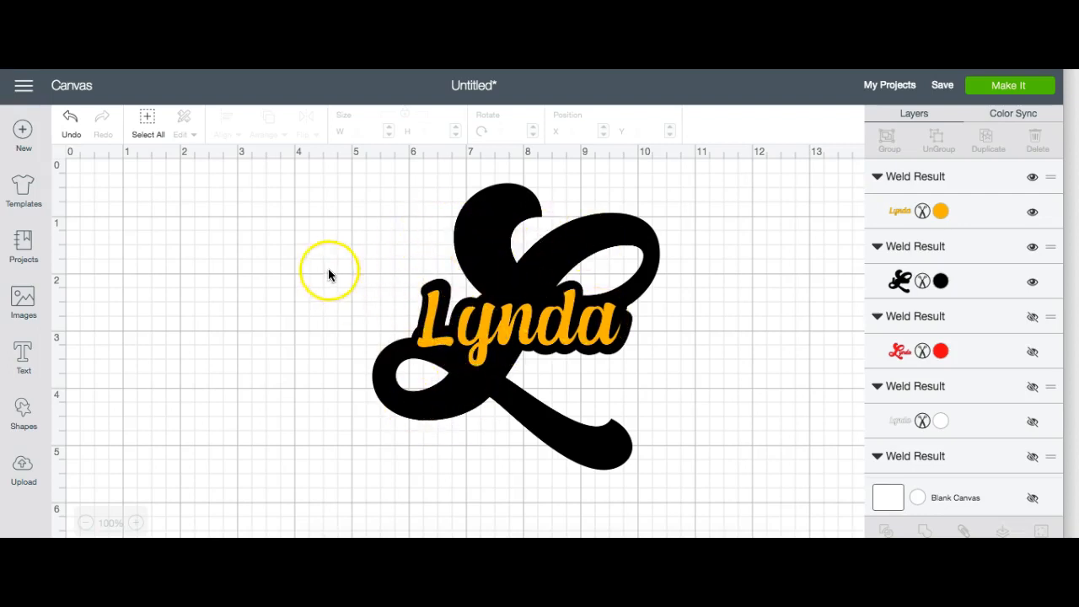
Select the whole design and set its width to 4.5 in with the proportions locked
click(148, 120)
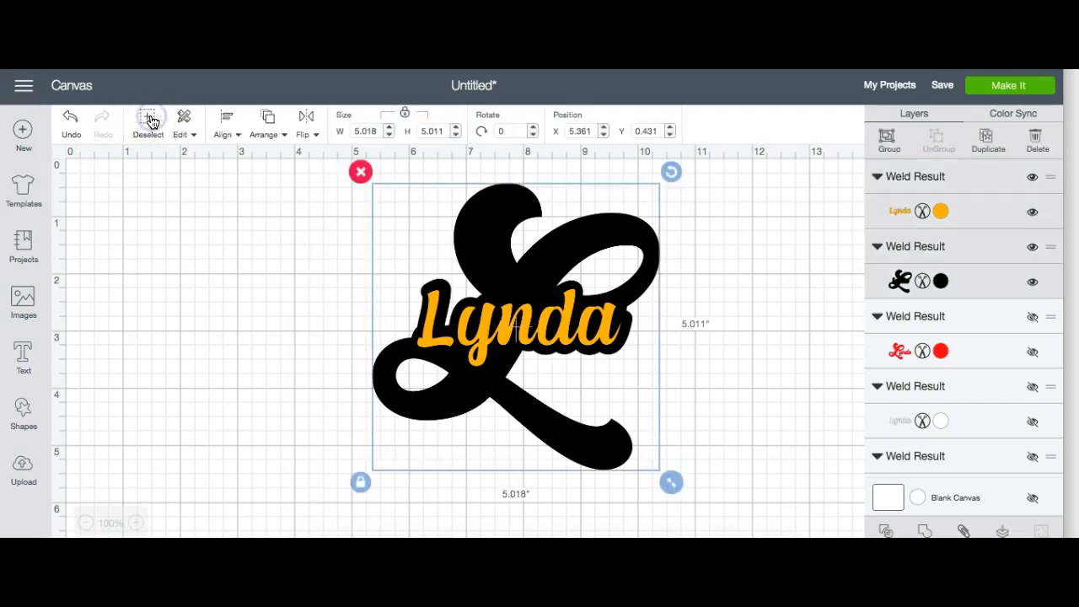
click(364, 130)
text(4.5)
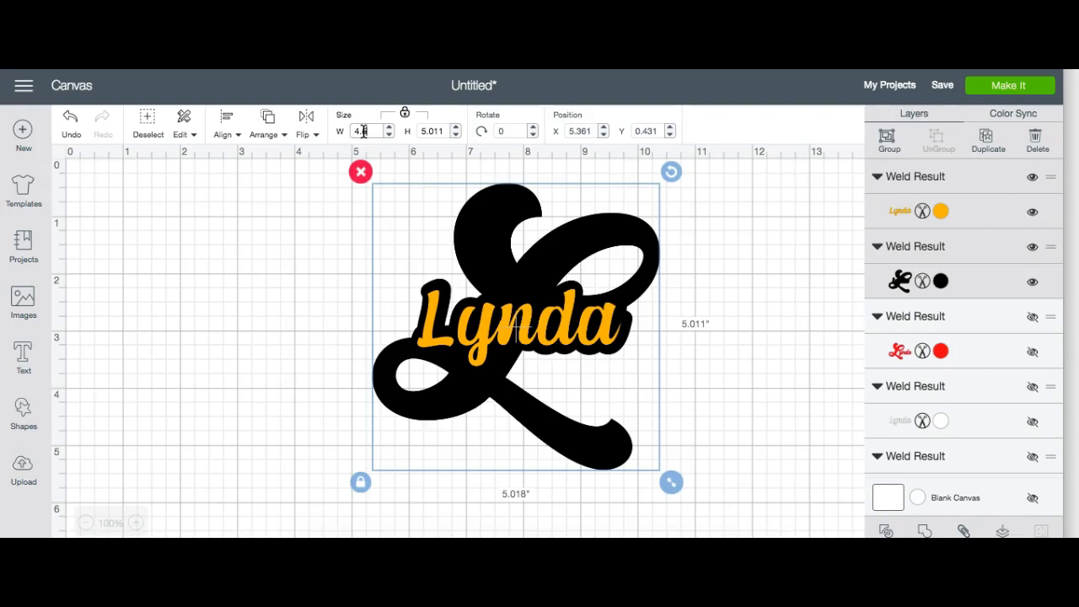
key(Return)
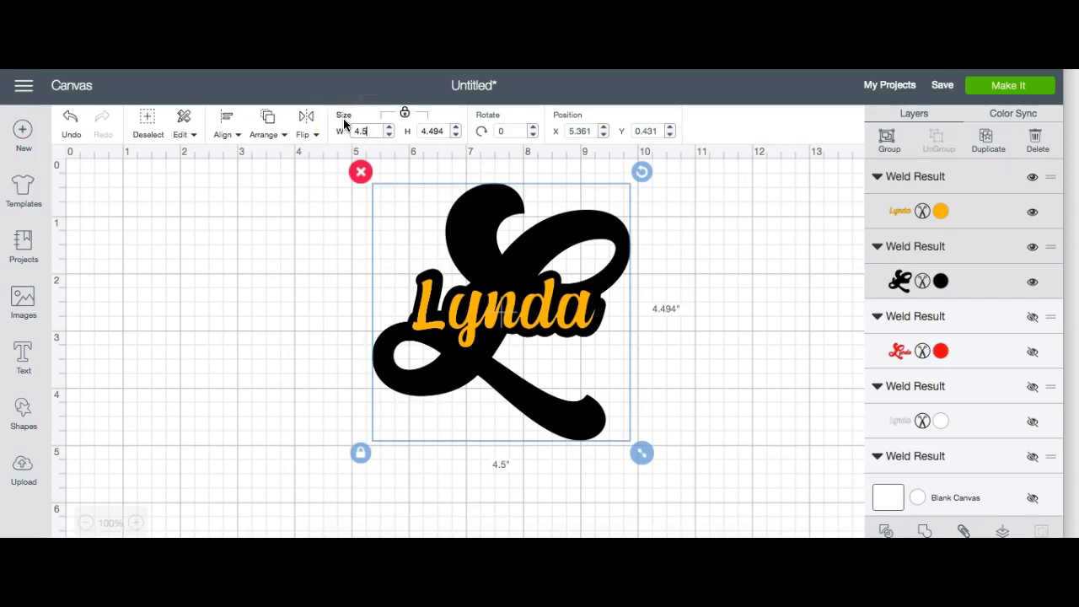
Prepare the design for cutting and turn on mirroring for both the black mat and the orange mat
click(1003, 86)
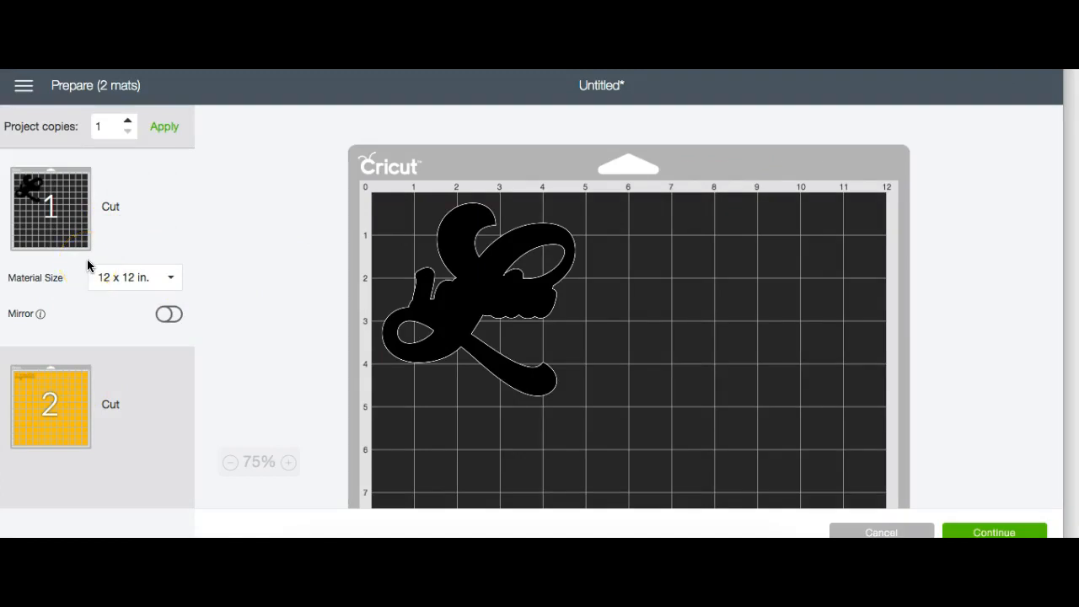
click(168, 314)
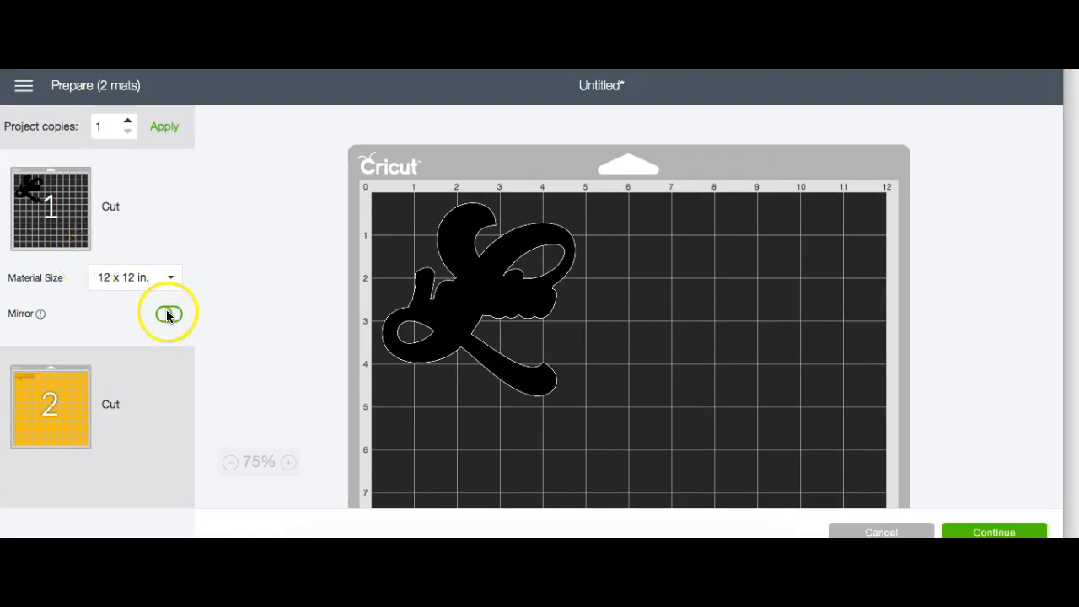
click(168, 314)
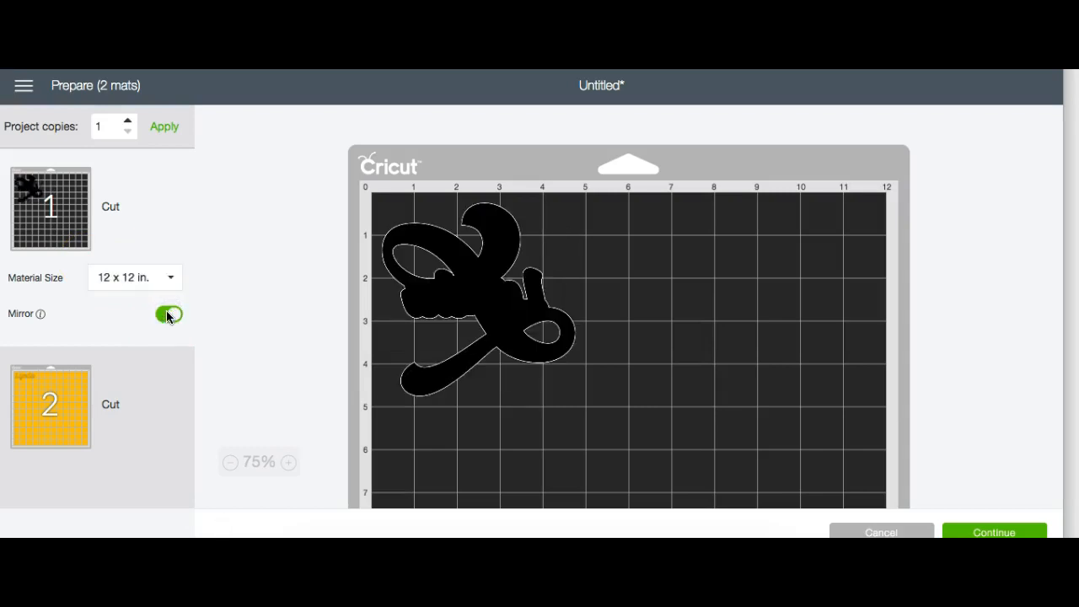
click(172, 401)
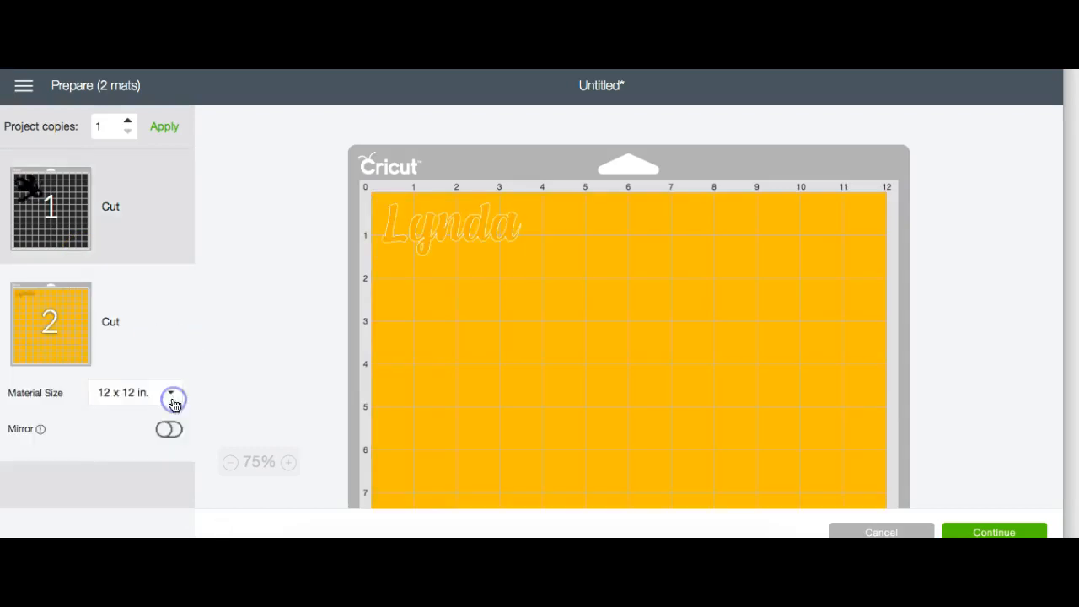
click(170, 431)
click(151, 296)
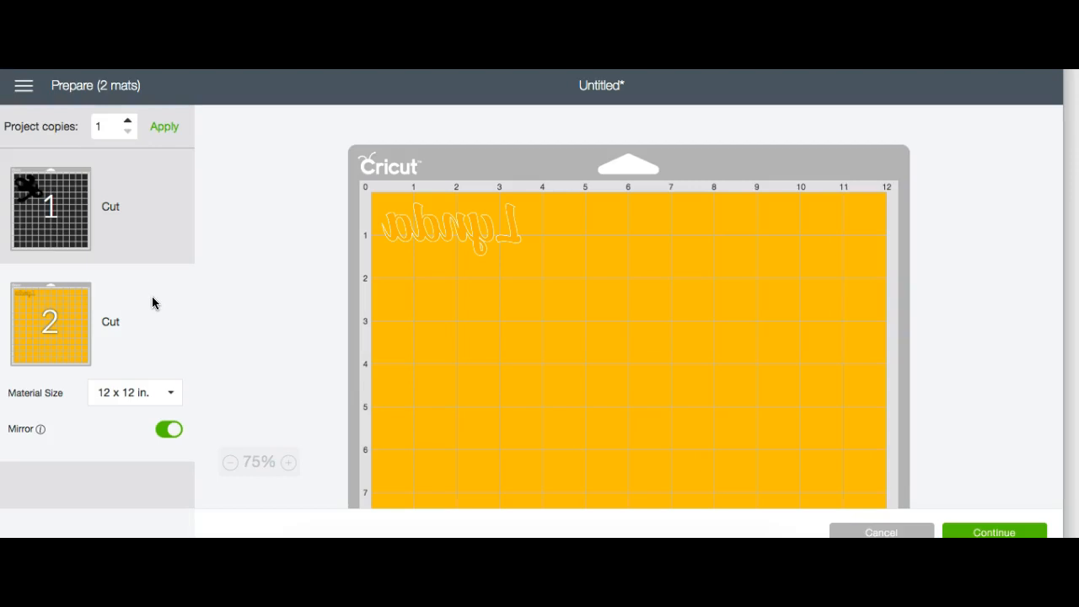
click(813, 475)
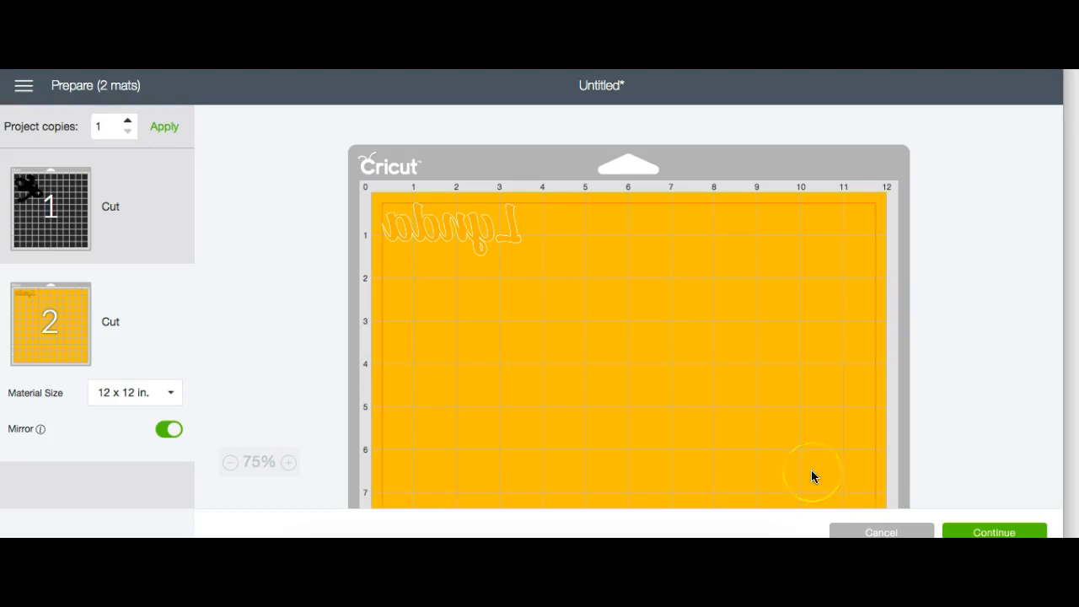